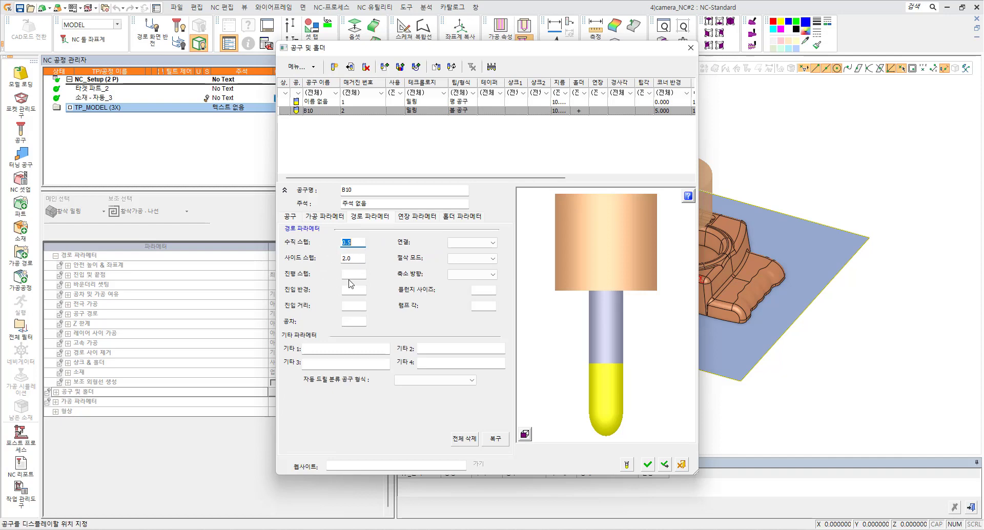
Add a new milling ball tool based on B10, name it B6 and set its diameter to 6
click(467, 219)
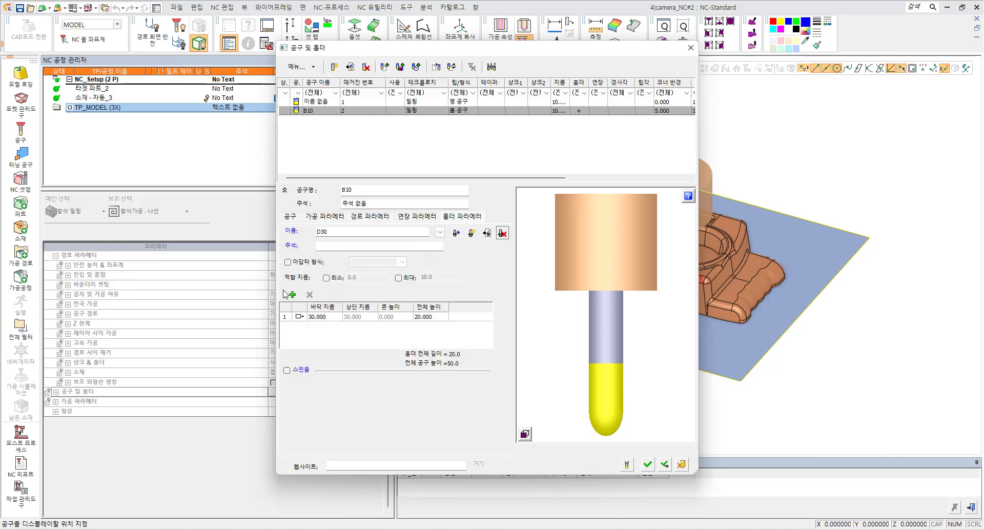
click(289, 219)
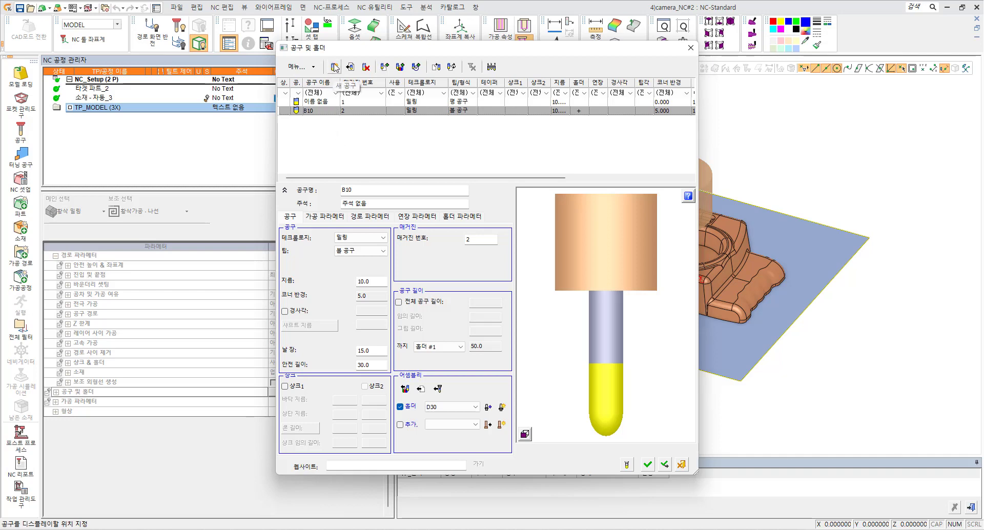
click(334, 67)
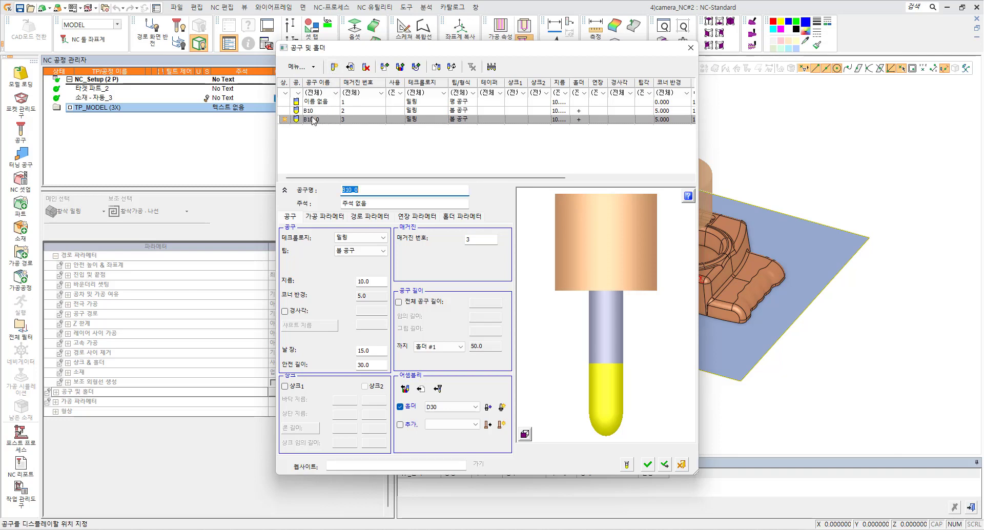
click(365, 194)
drag(346, 190, 385, 189)
text(6)
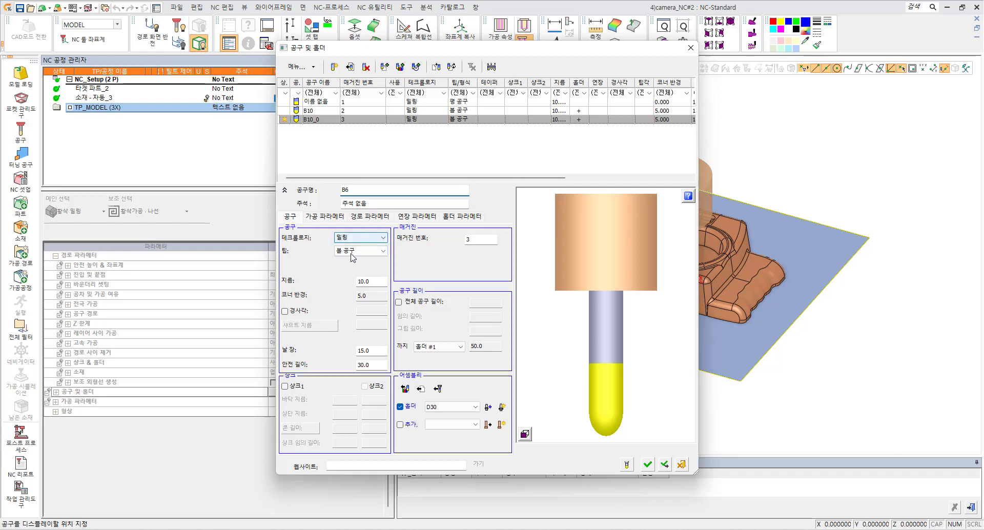
click(373, 283)
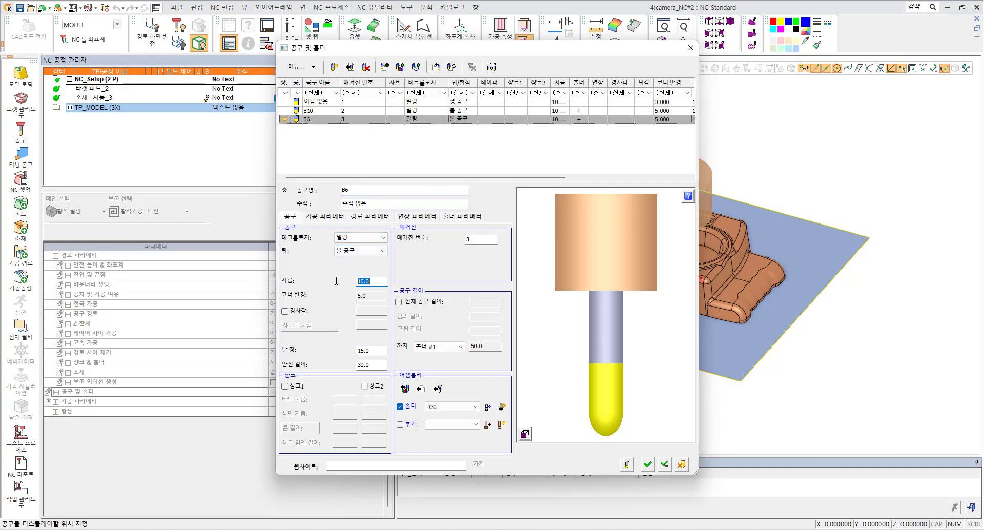
text(6)
key(Return)
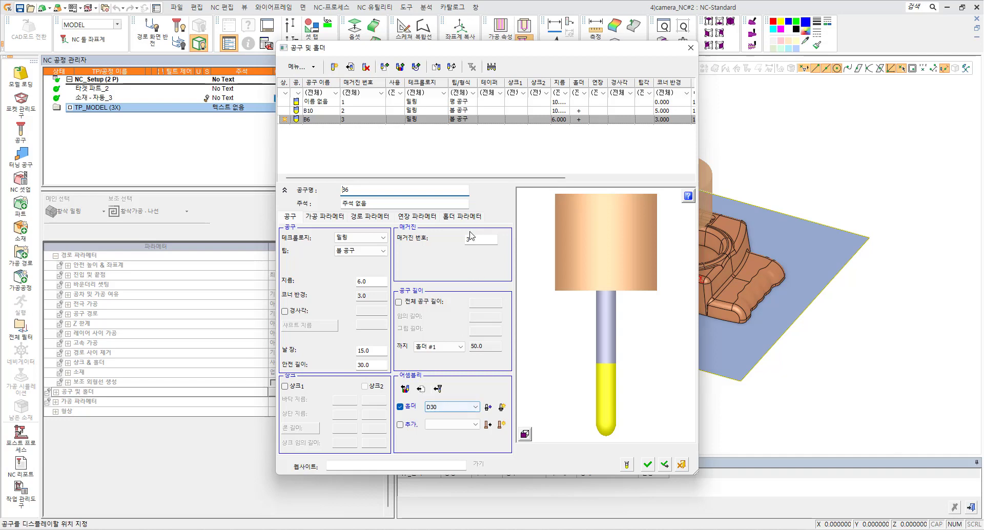
Set the B6 tool's feed rate to 4000 and its spindle speed to 6000
click(324, 216)
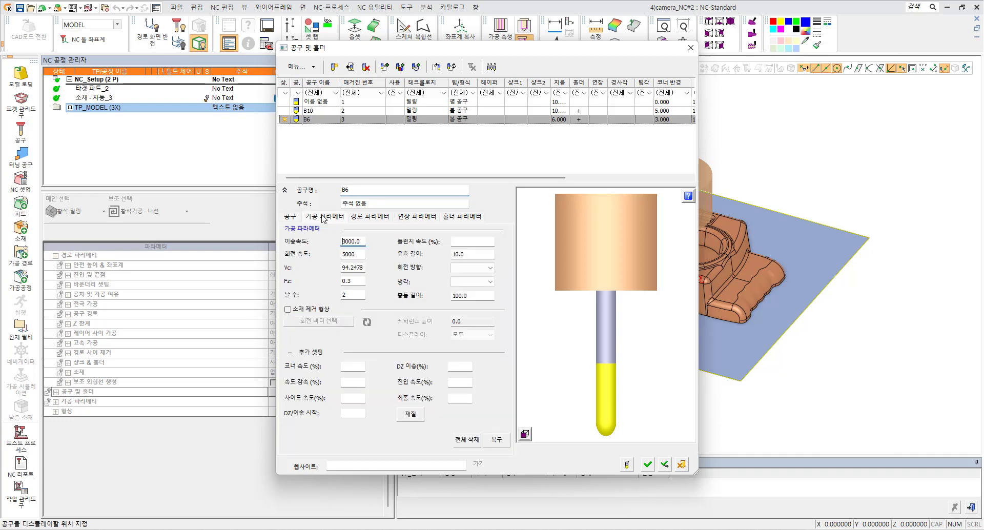
double_click(363, 243)
text(40)
click(349, 253)
double_click(349, 253)
text(6)
click(357, 241)
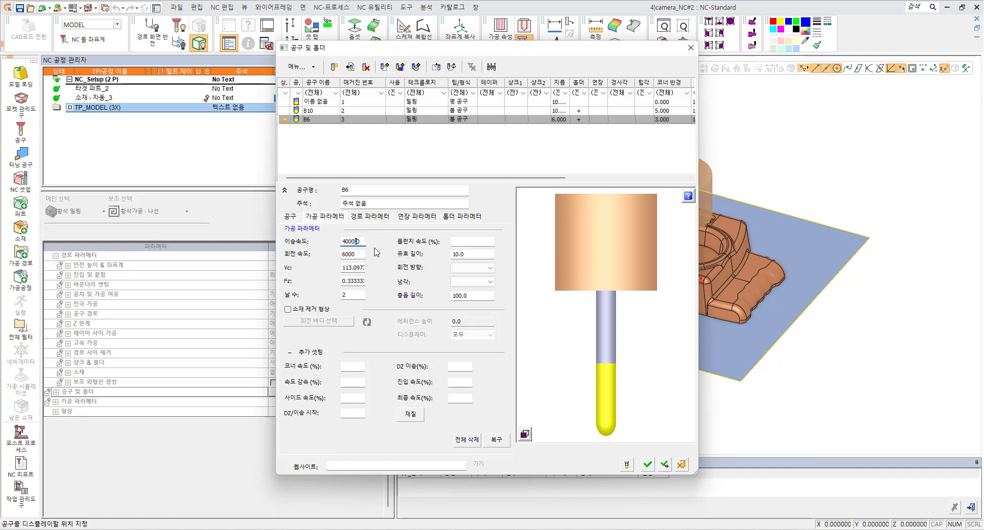
Set the B6 tool's vertical step and side step to 0.3, and save the tool
click(377, 217)
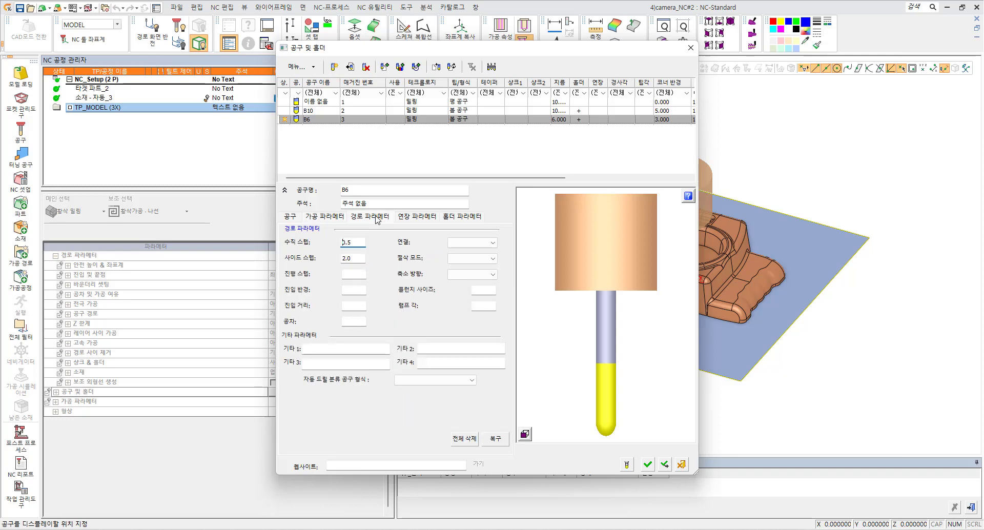
double_click(355, 243)
text(0.)
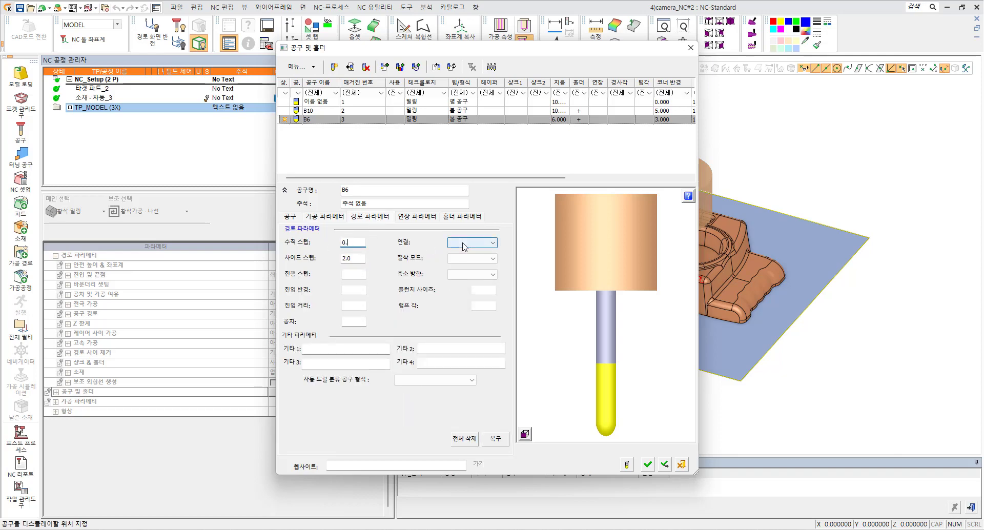
text(3)
double_click(356, 259)
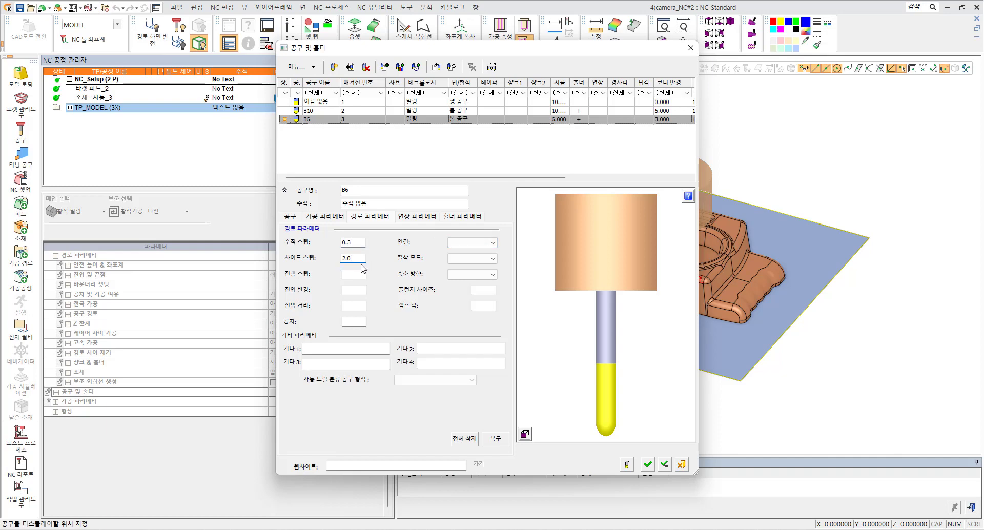
text(0.3)
click(666, 465)
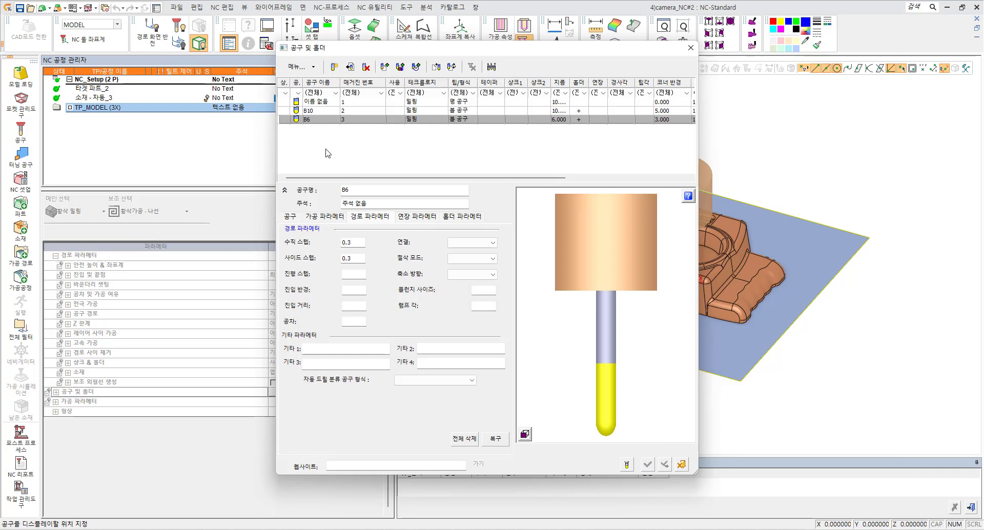
click(682, 465)
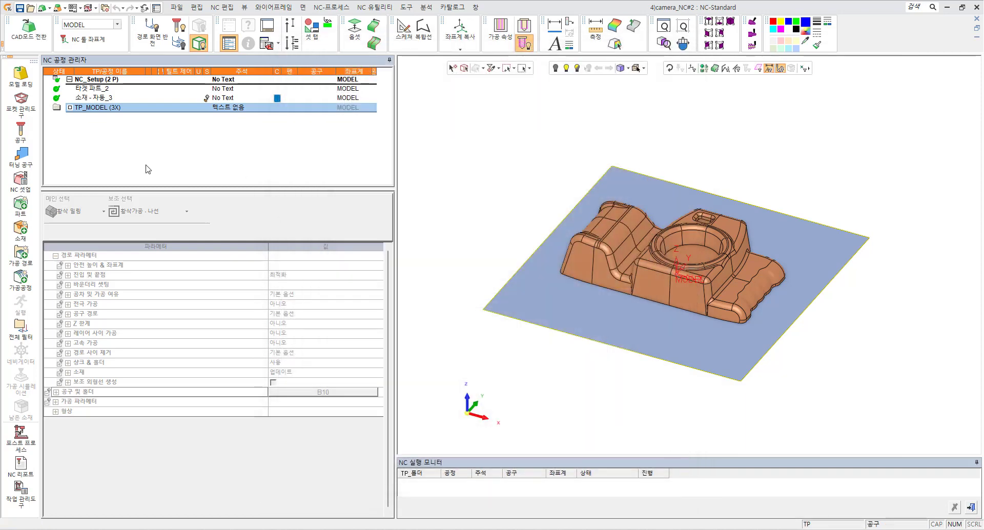
Set the B6 tool's magazine number to 5 and check it in the tool table
click(22, 135)
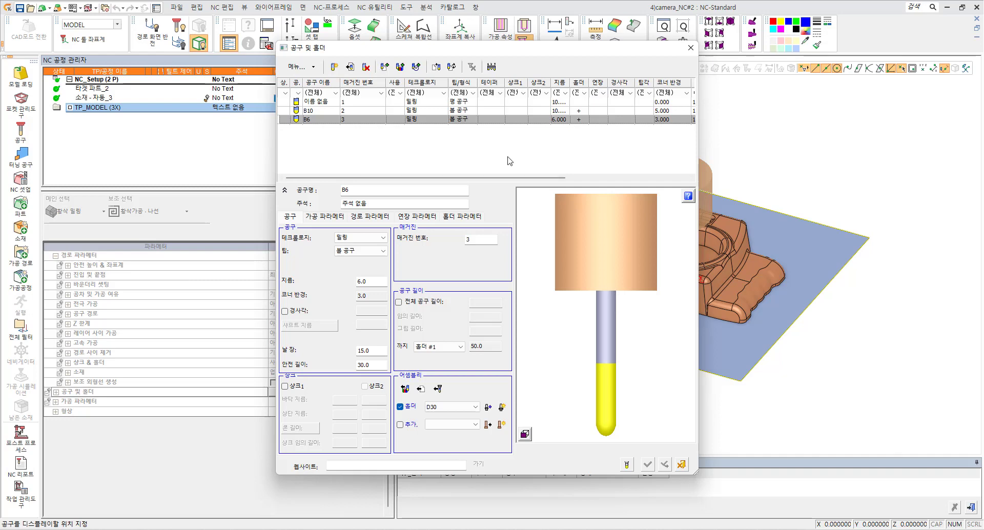
click(317, 122)
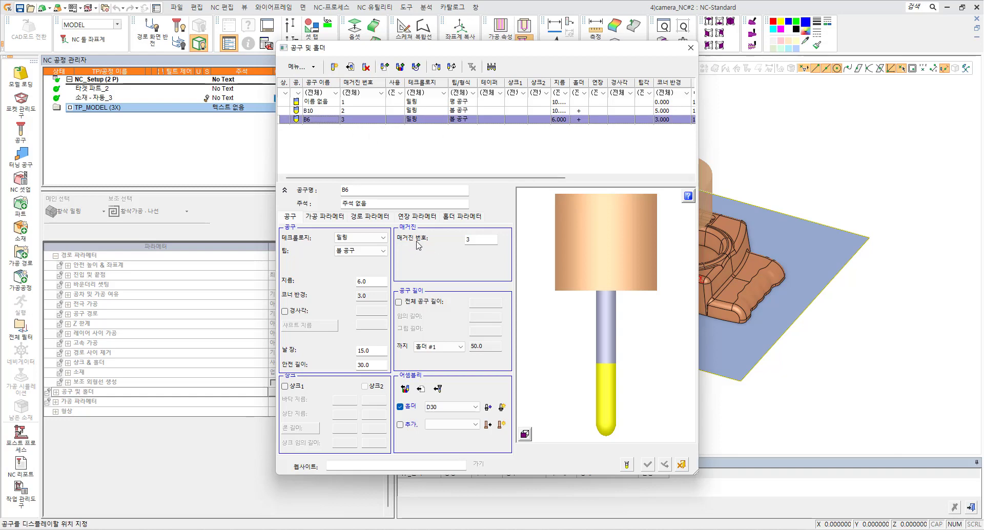
click(441, 233)
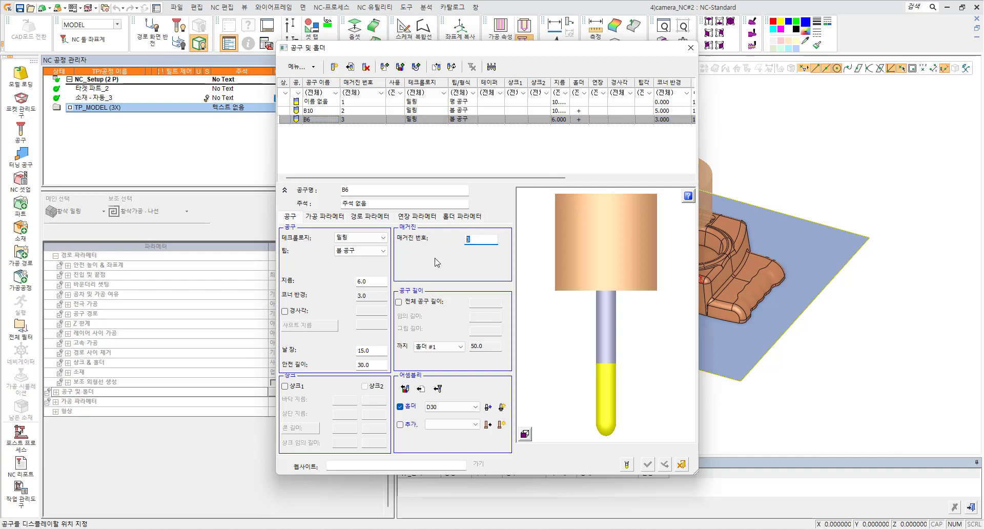
text(5)
click(648, 469)
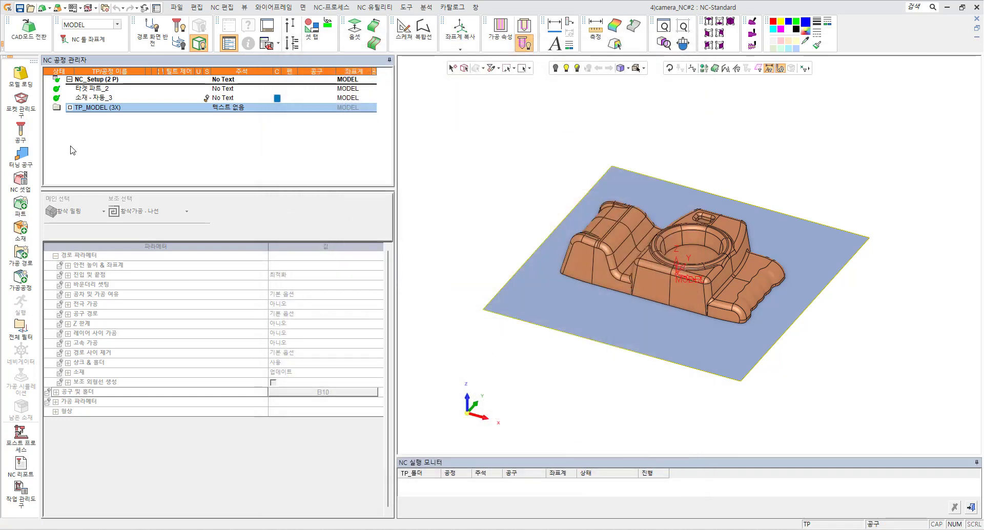
click(24, 130)
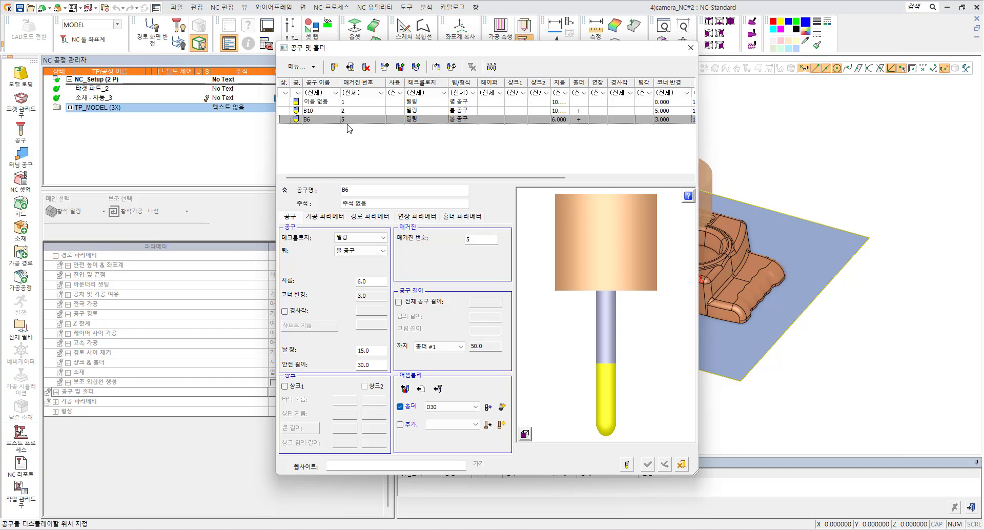
click(683, 466)
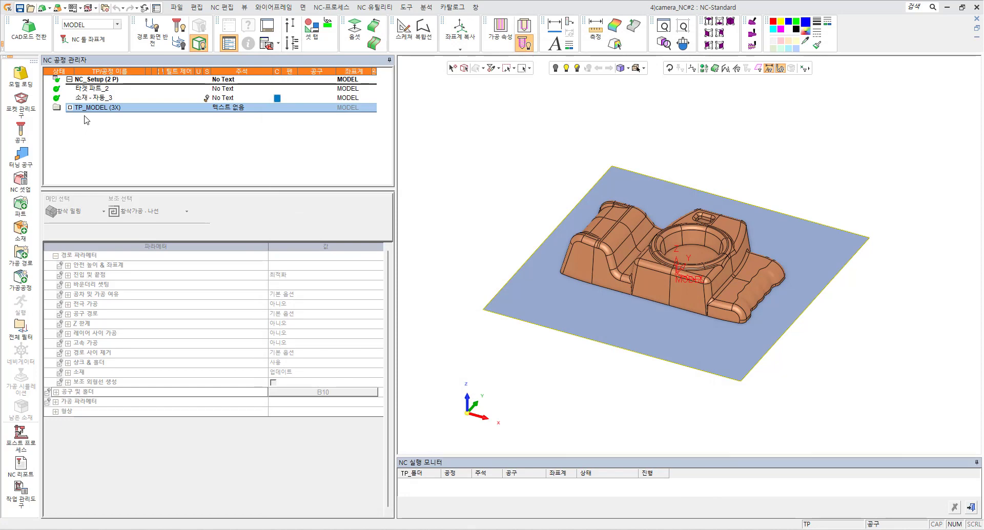
Create a spiral roughing procedure in TP_MODEL and assign all displayed faces of the camera model and base plane as part surfaces
click(21, 279)
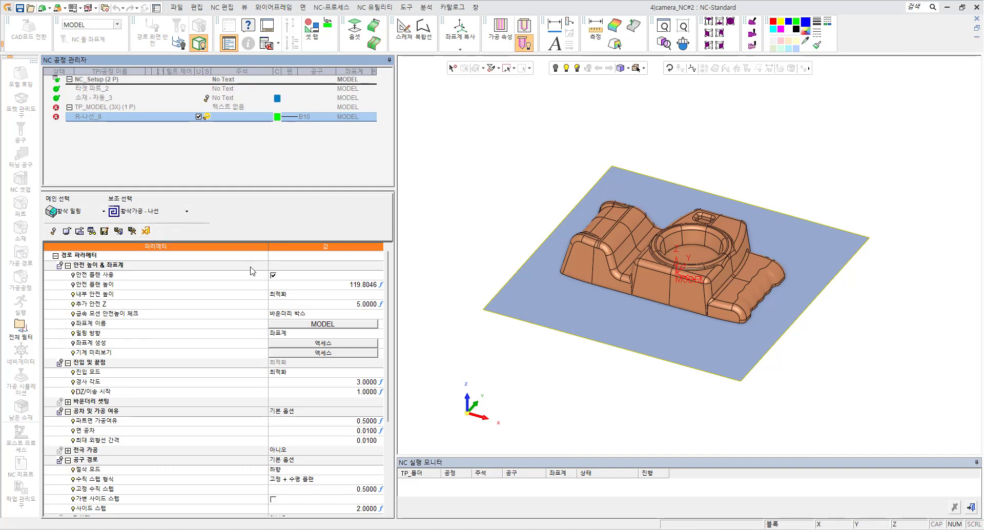
scroll(225, 339, down, 3)
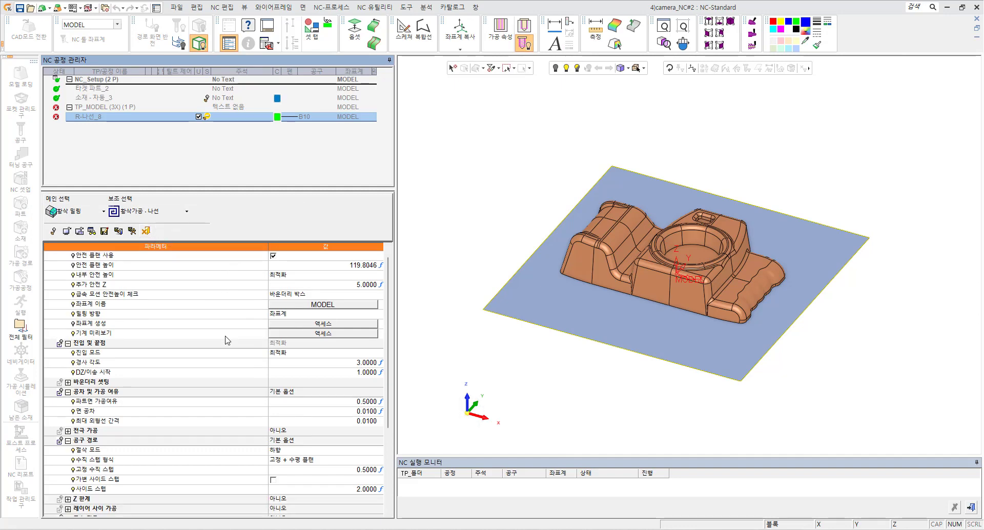
scroll(235, 369, down, 6)
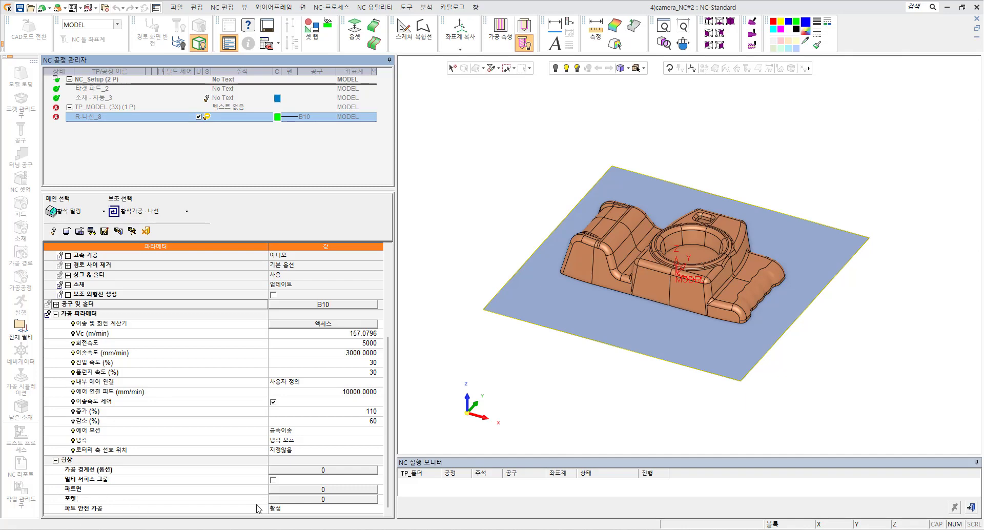
click(323, 491)
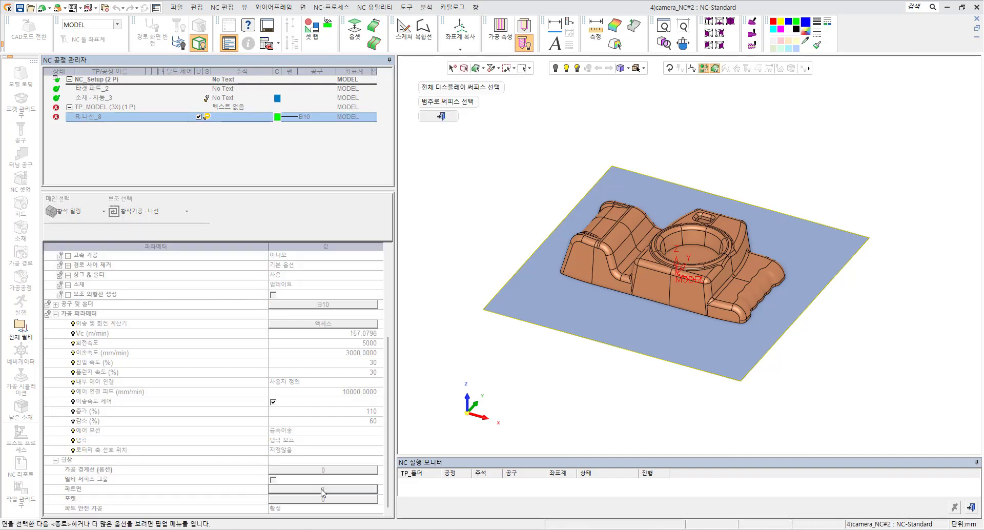
drag(509, 141, 855, 409)
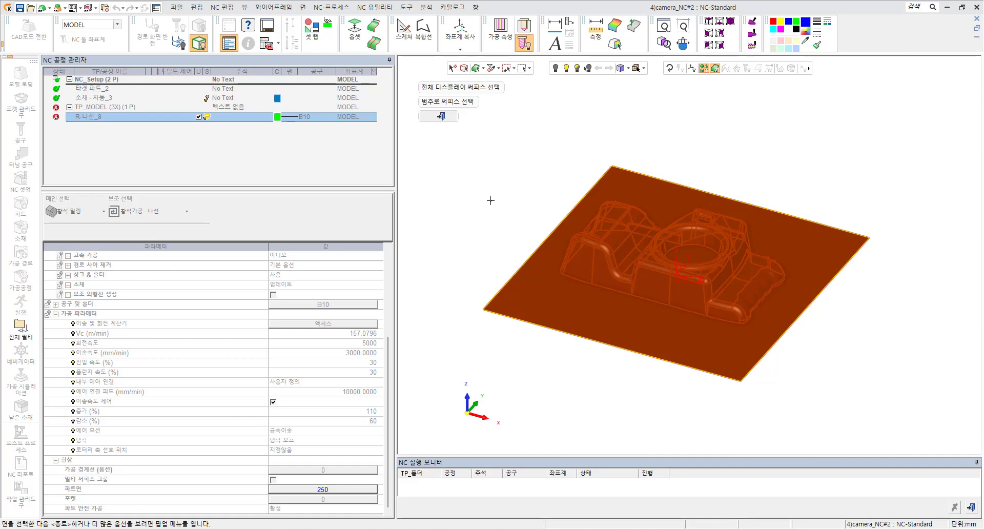
click(440, 117)
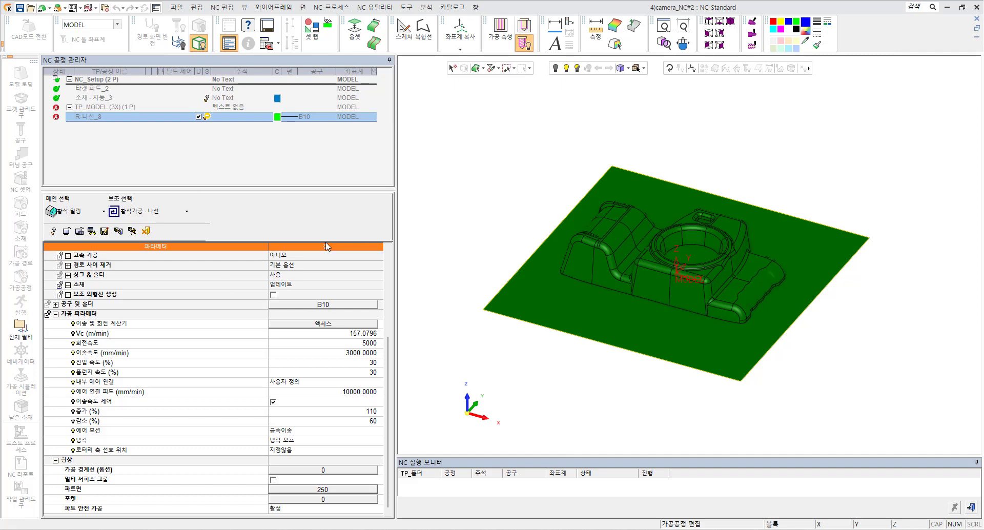
Assign the B10 ball tool to the roughing procedure
click(315, 305)
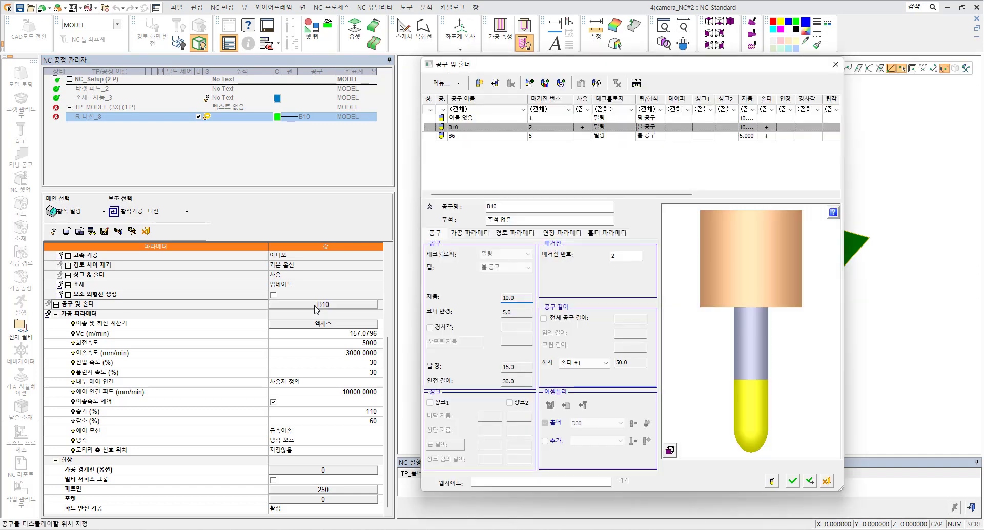
click(458, 127)
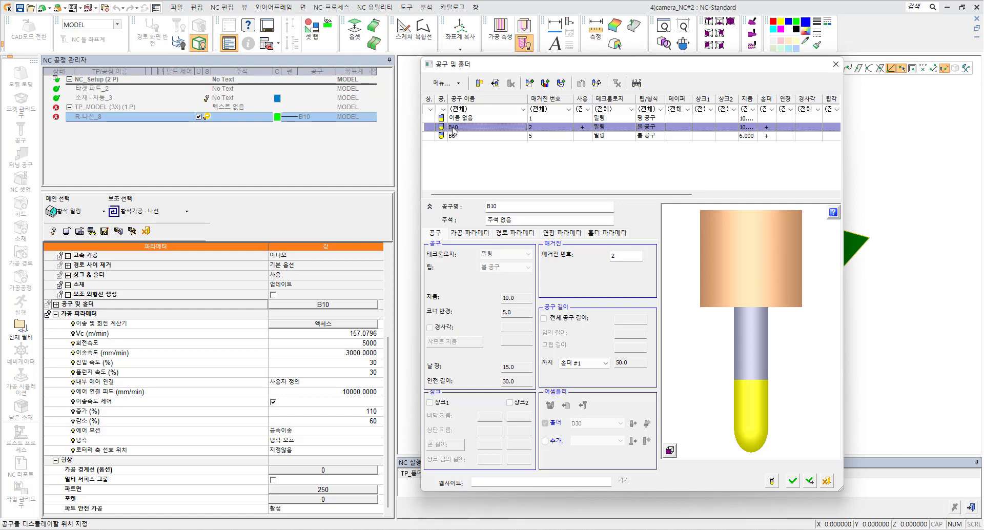
click(793, 480)
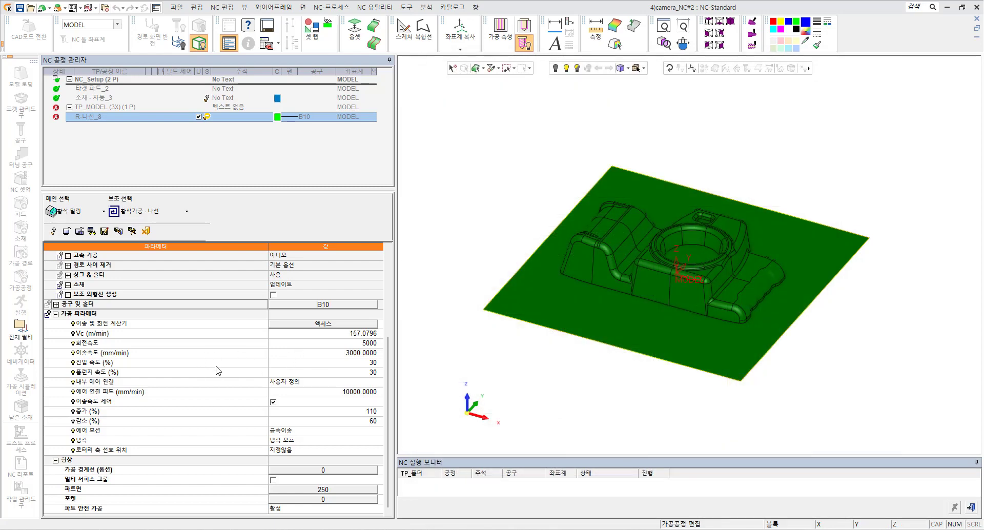
Set the part surface offset of the roughing procedure to 0.3
scroll(215, 374, up, 4)
scroll(216, 374, up, 1)
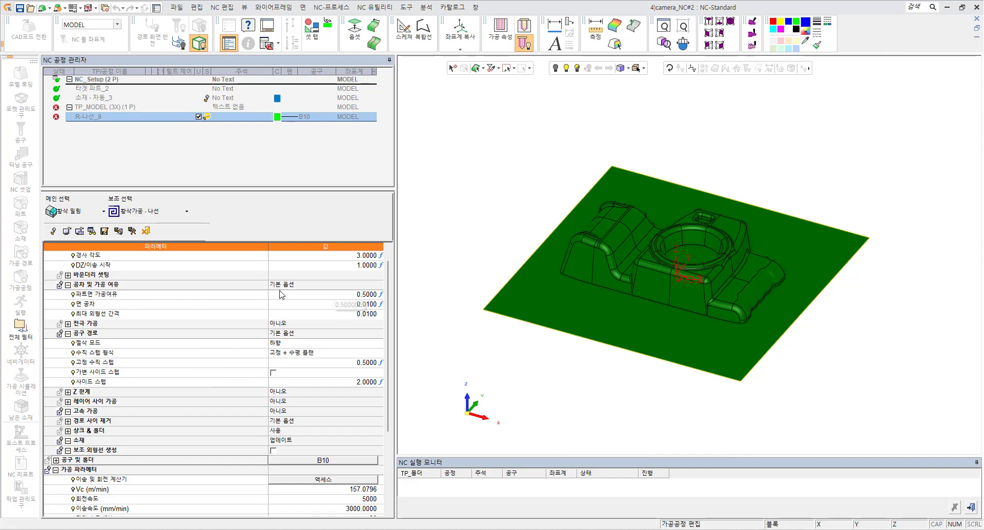
click(244, 295)
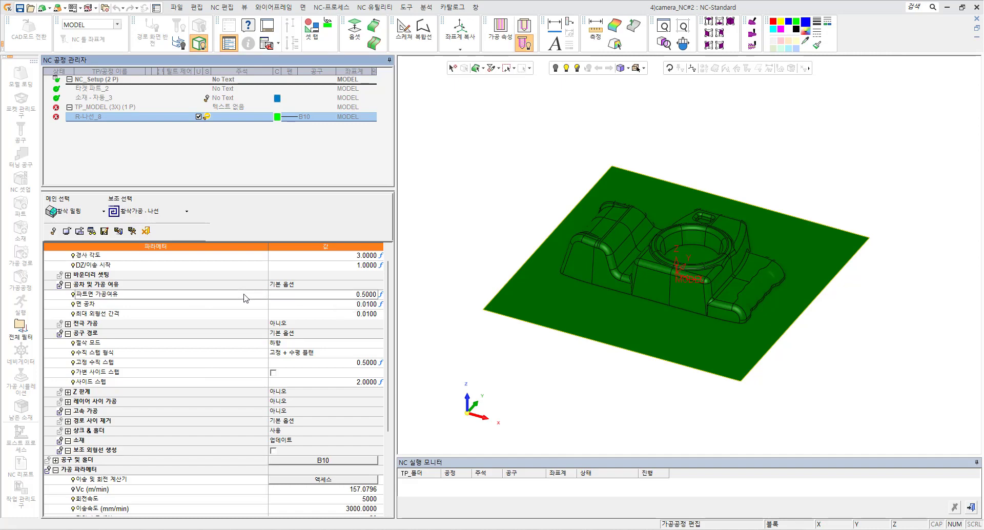
text(0.3)
key(Return)
scroll(244, 298, up, 3)
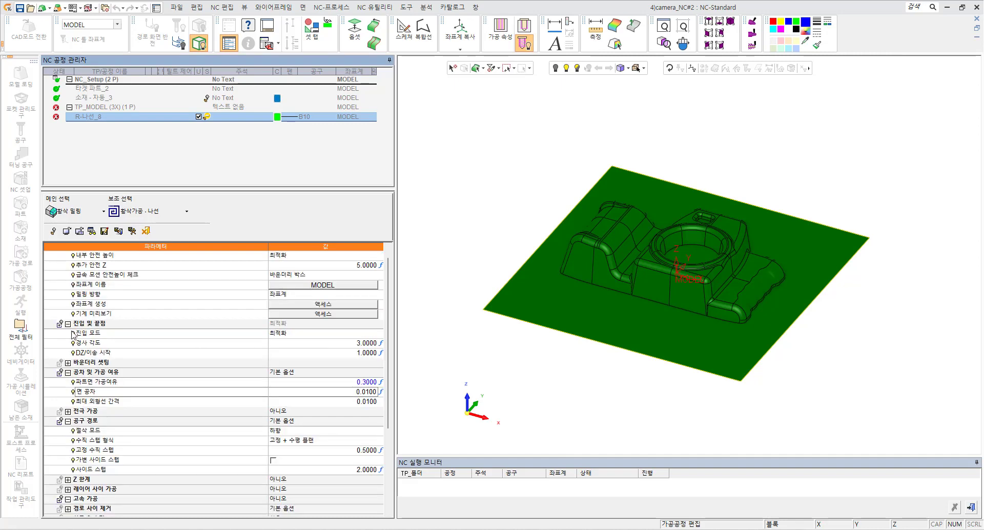
Save and calculate the spiral roughing procedure, and select the automatic stock in the process list
click(113, 349)
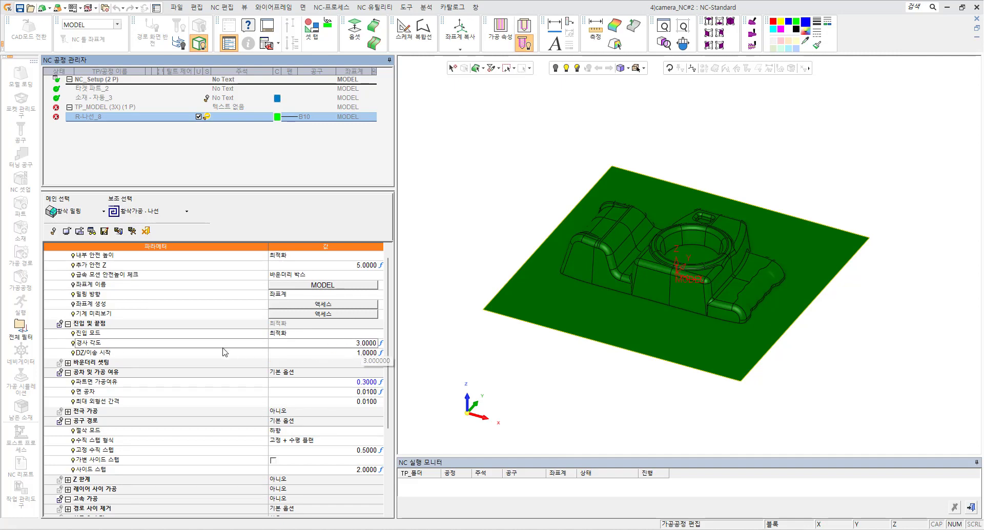
scroll(218, 353, up, 2)
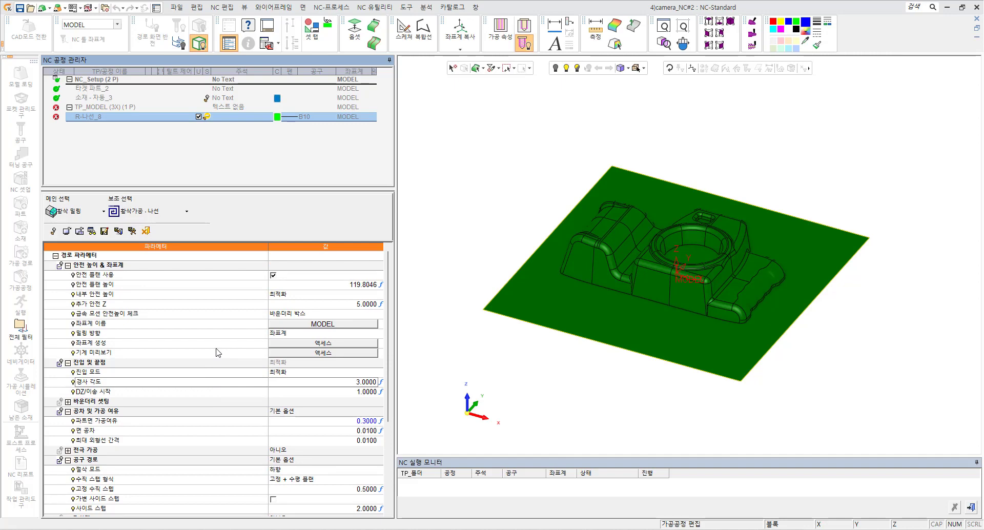
click(132, 230)
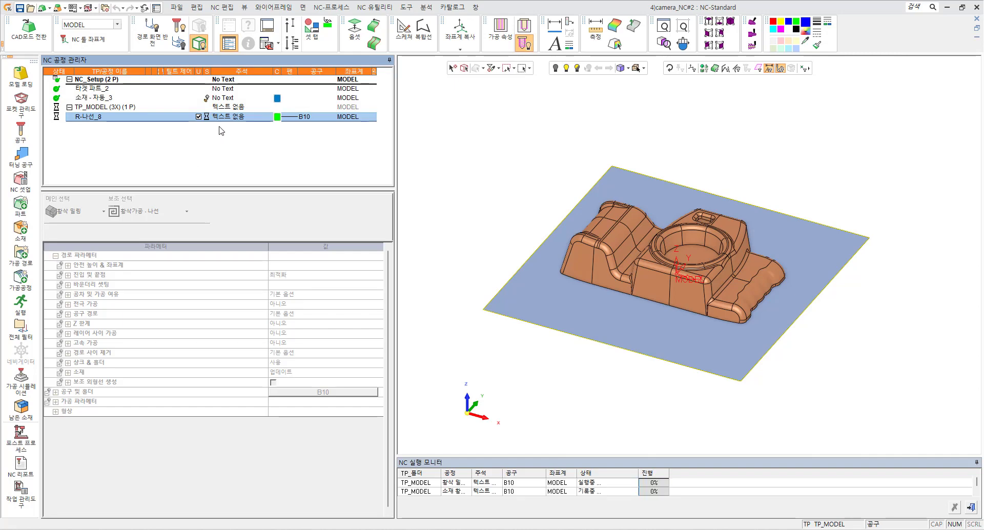
click(208, 97)
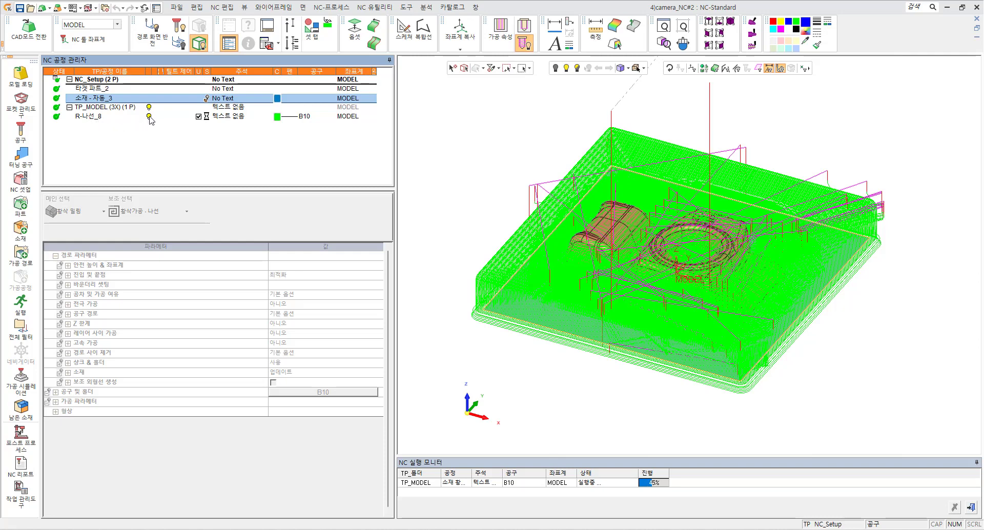
Hide the toolpath display of the spiral roughing procedure in TP_MODEL
click(149, 117)
click(149, 116)
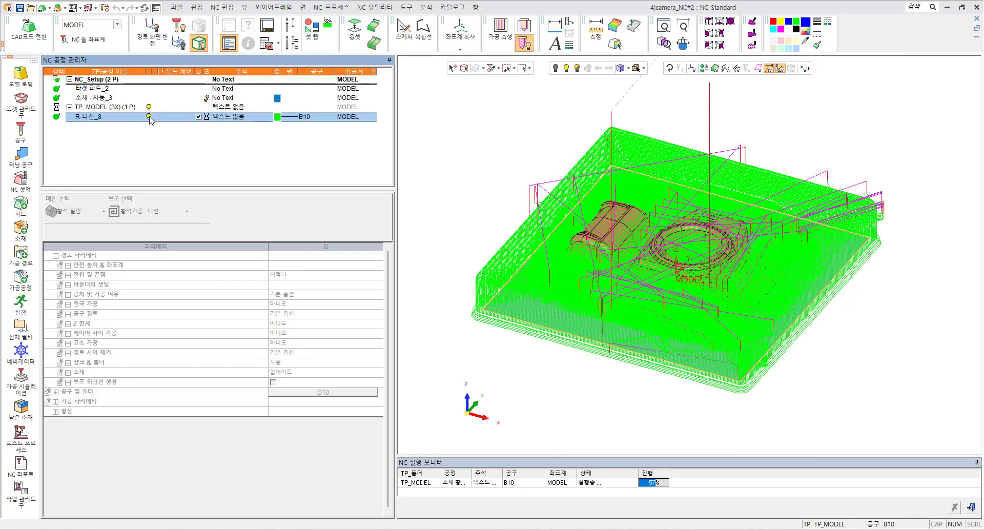
click(150, 116)
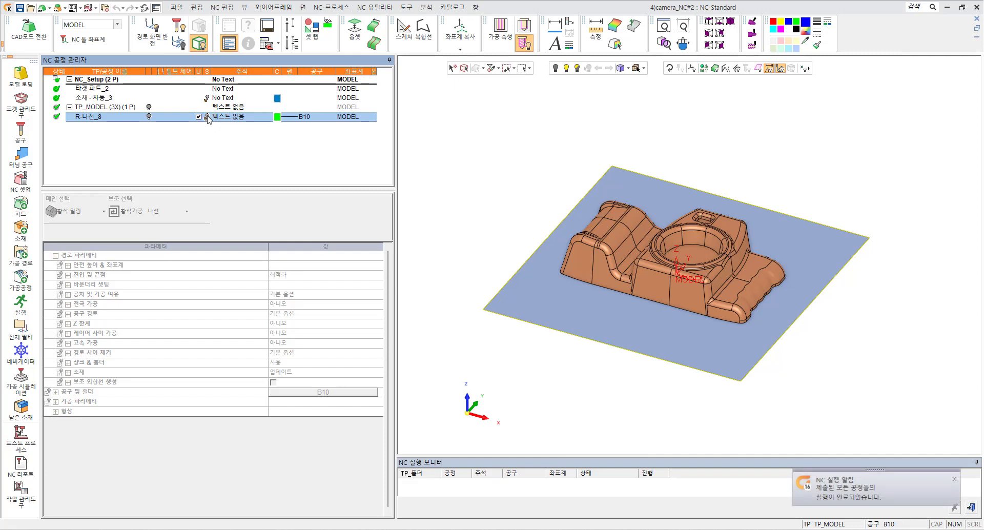
Display the remaining stock of the spiral roughing procedure and inspect it around the camera model
click(207, 117)
click(207, 116)
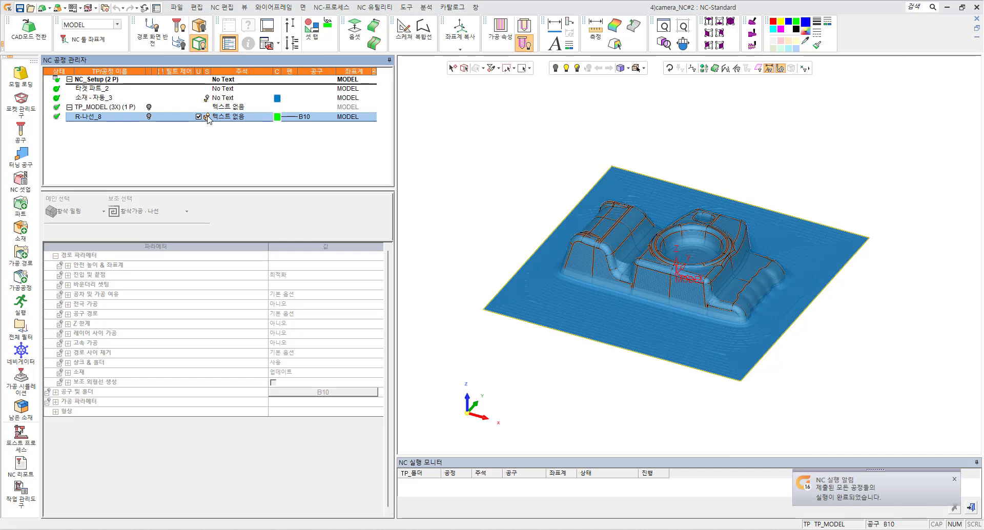
click(207, 117)
mouse_move(516, 182)
middle_down()
mouse_move(530, 142)
mouse_move(525, 191)
middle_up()
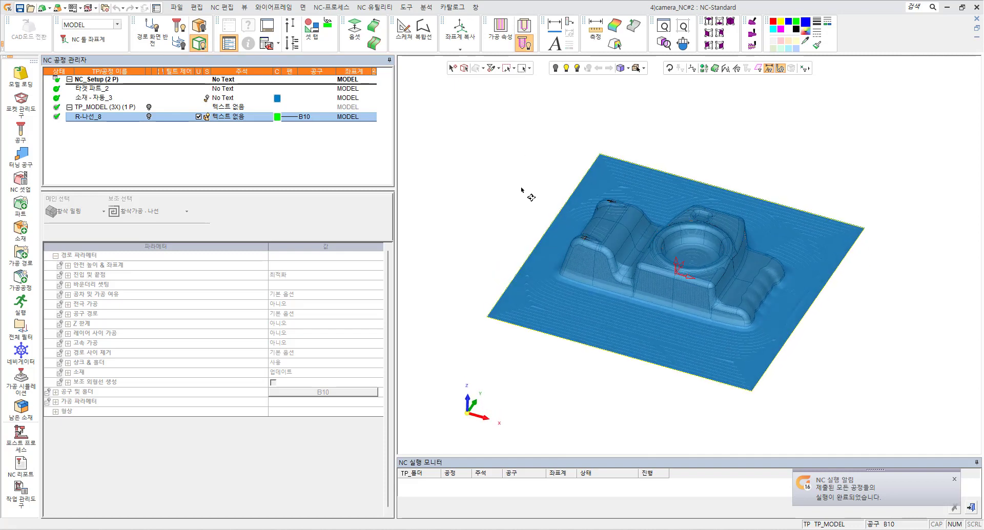
ctrl+right_drag(522, 210, 502, 200)
ctrl+middle_drag(502, 200, 504, 179)
ctrl+right_drag(518, 207, 507, 184)
ctrl+middle_drag(507, 184, 512, 178)
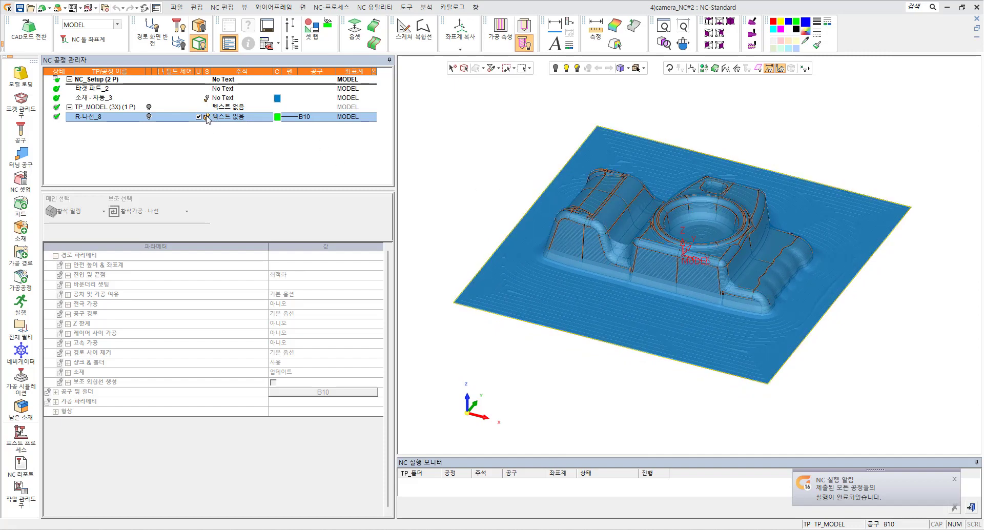
Toggle the roughing procedure's remaining stock off and on to compare it with the camera model, leaving it hidden
click(207, 116)
click(207, 116)
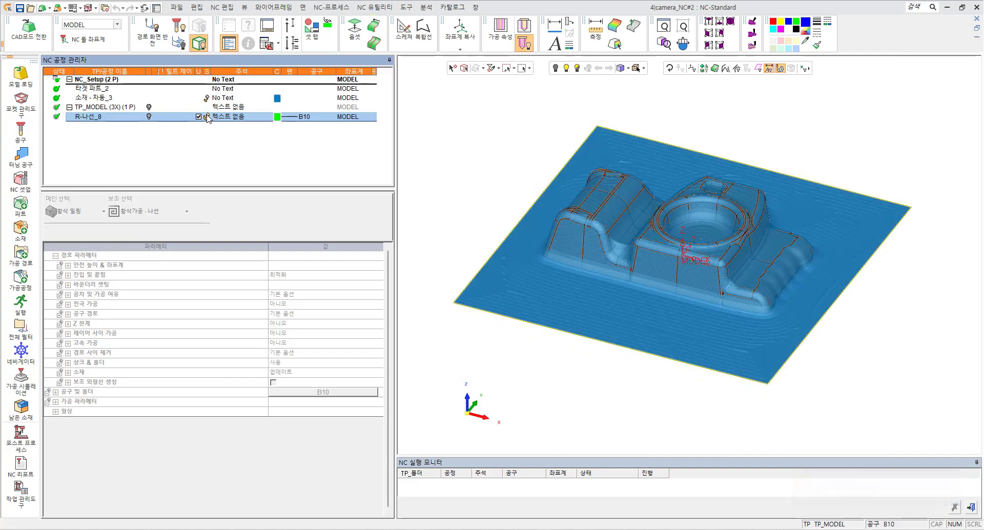
click(207, 116)
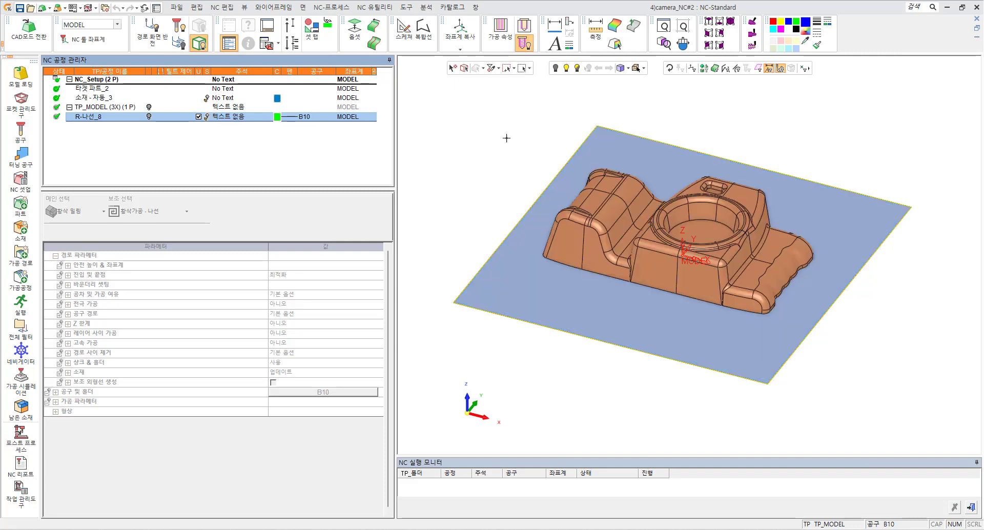
ctrl+drag(528, 185, 533, 182)
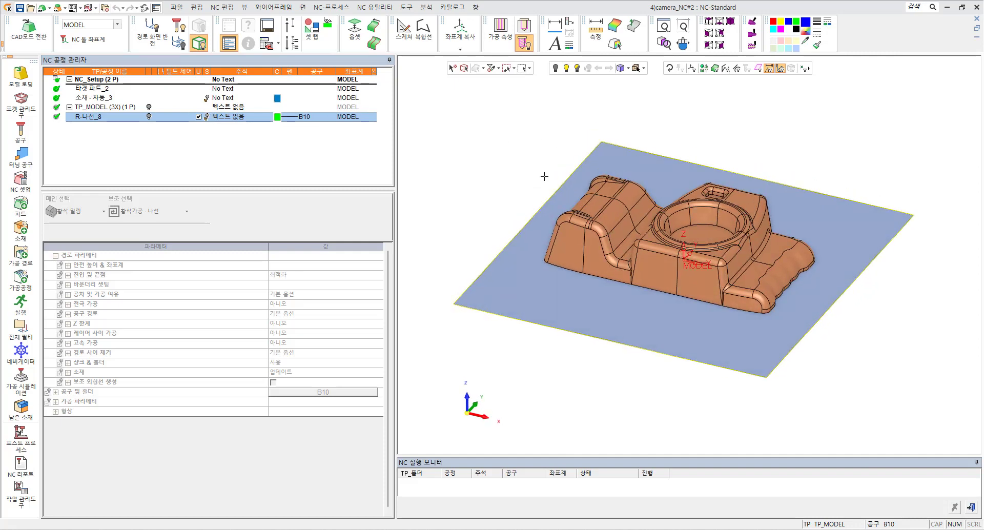
click(207, 116)
mouse_move(547, 220)
ctrl+mouse_down()
mouse_move(586, 164)
mouse_move(560, 198)
mouse_move(560, 225)
ctrl+mouse_up()
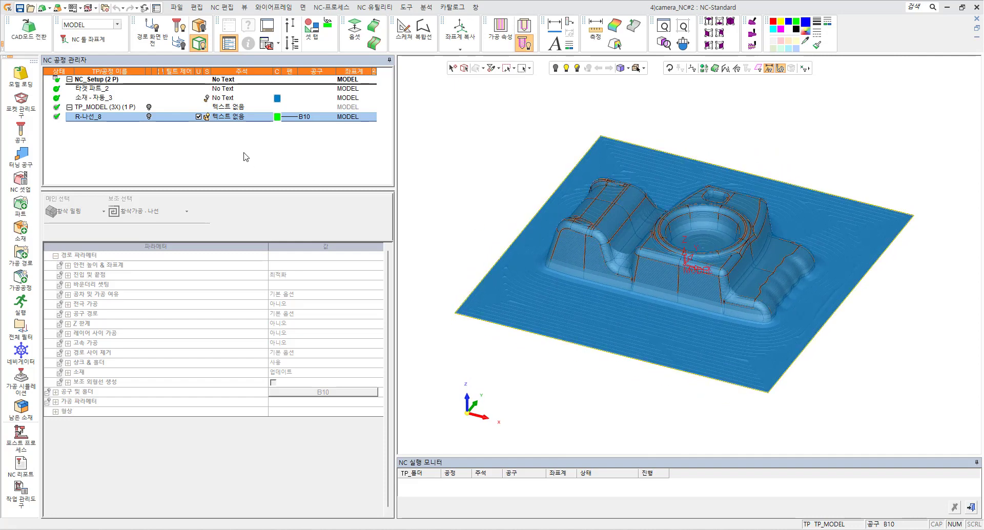
click(207, 116)
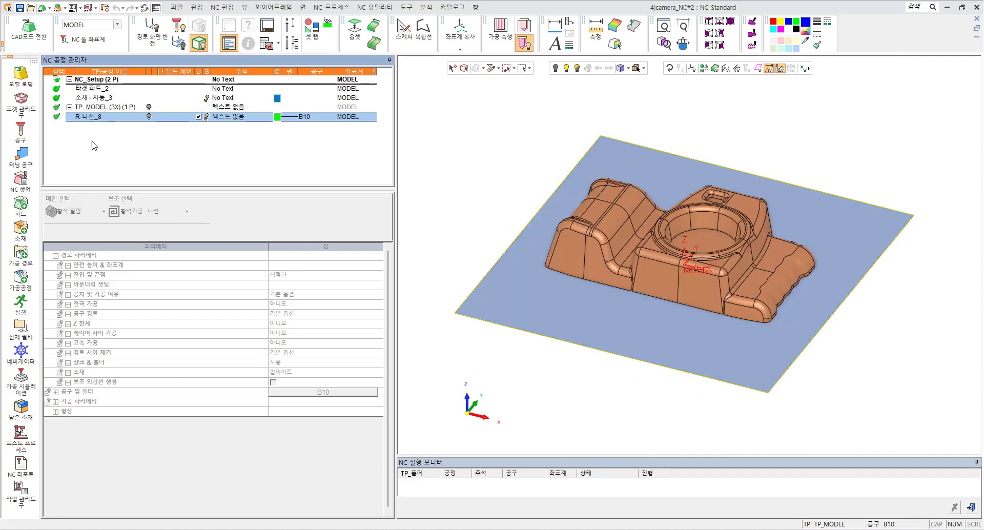
Open the machining simulation setup and disable the use of a machine (기계 사용), keeping the stock removal option on
click(25, 384)
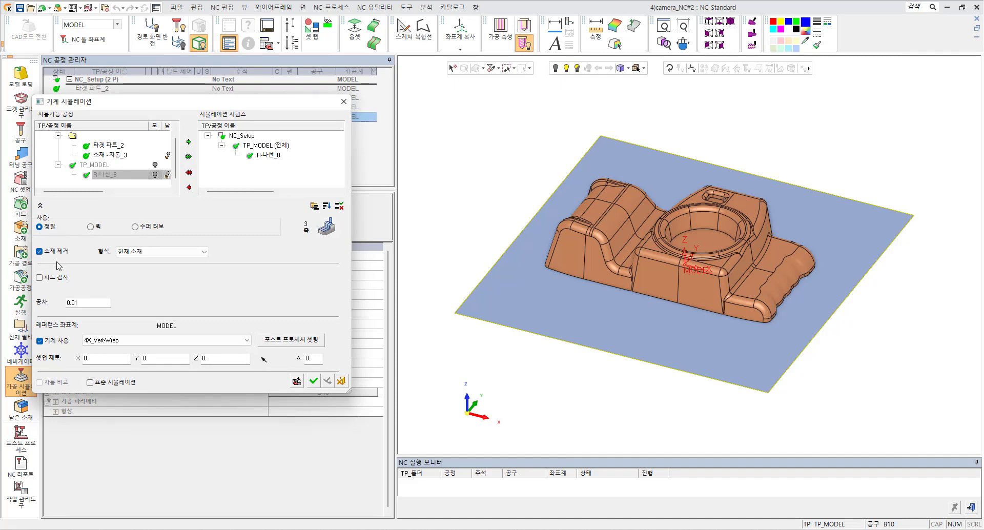
click(39, 341)
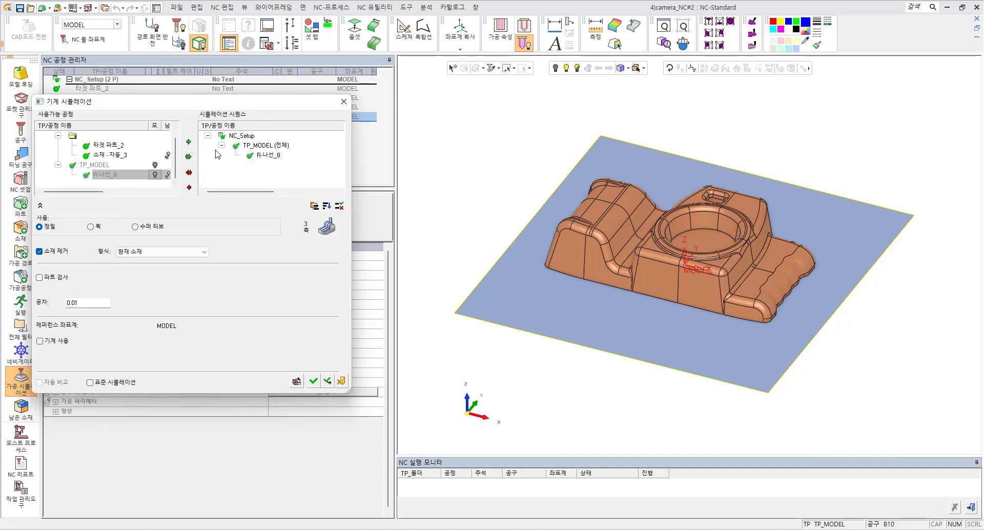
drag(210, 106, 221, 170)
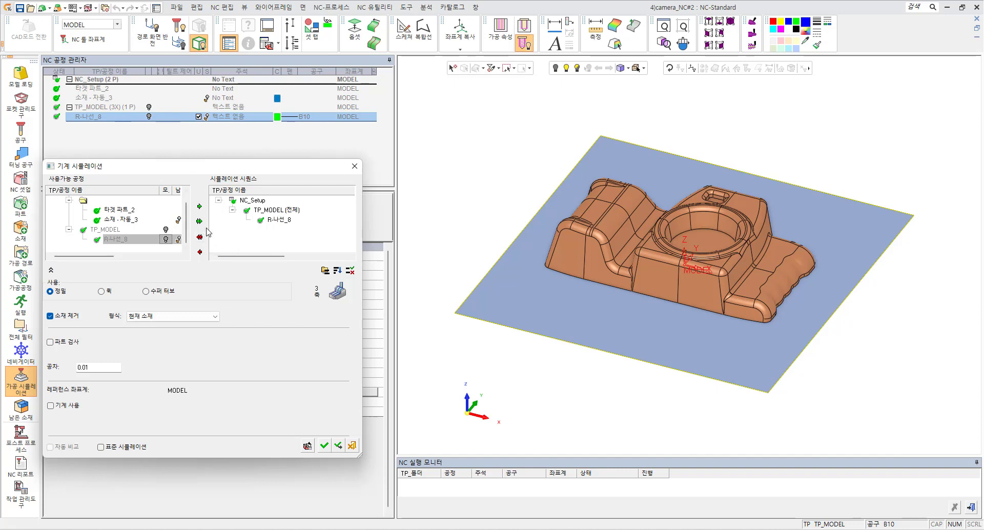
drag(210, 167, 221, 136)
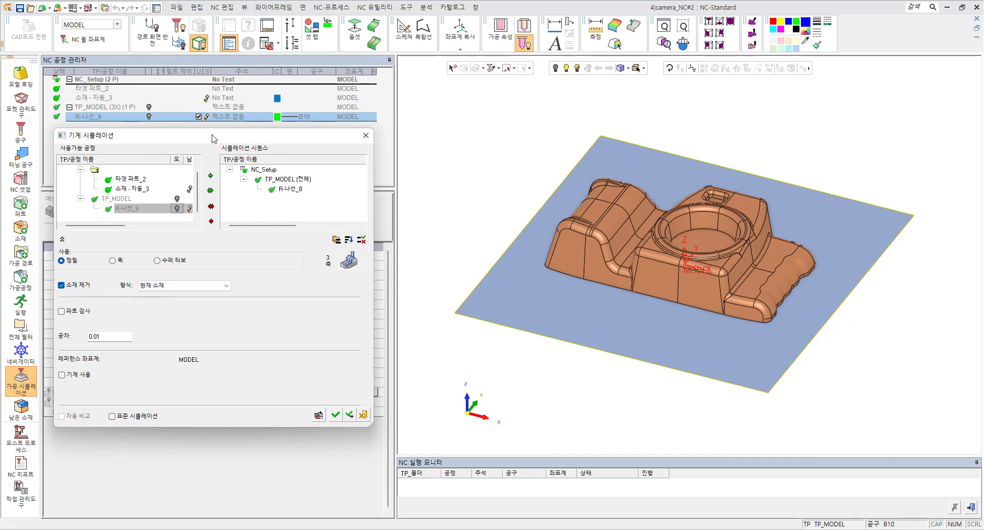
Clear the simulation sequence, add all NC_Setup procedures to it and launch the simulator
click(211, 207)
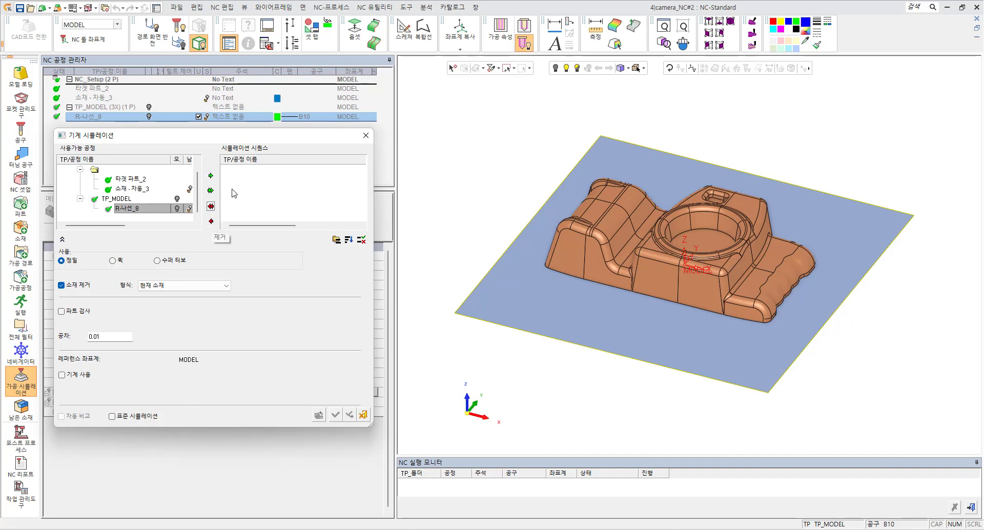
click(210, 190)
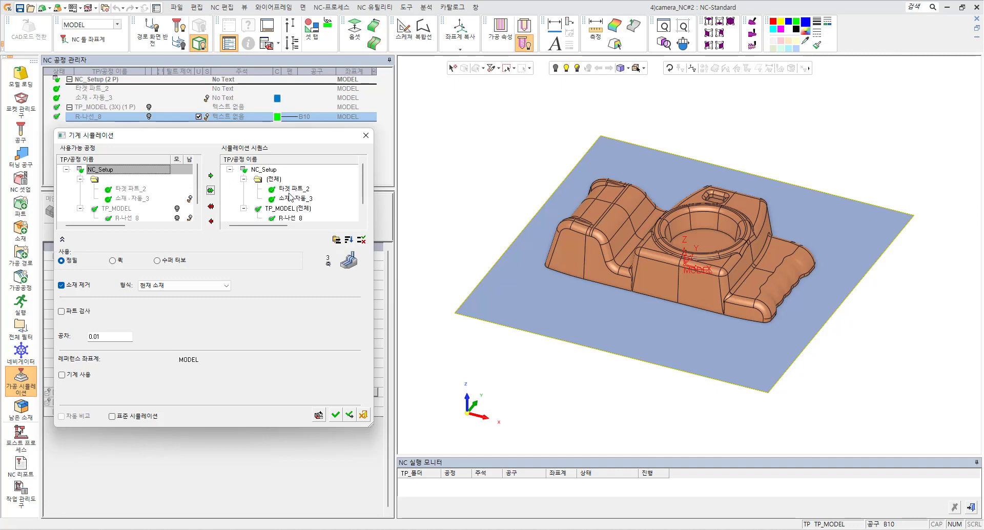
click(335, 414)
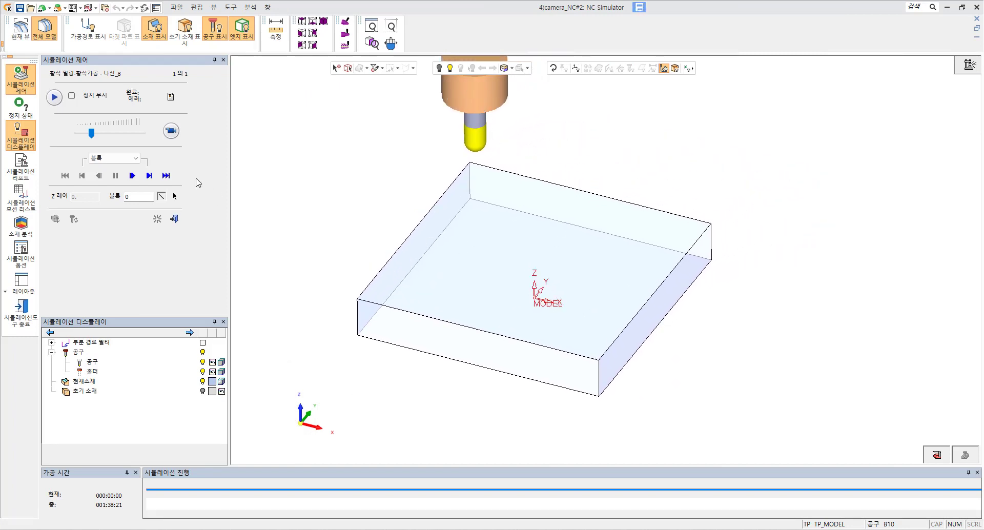
Play the roughing simulation continuously, reduce its playback speed slightly and pause it
click(172, 131)
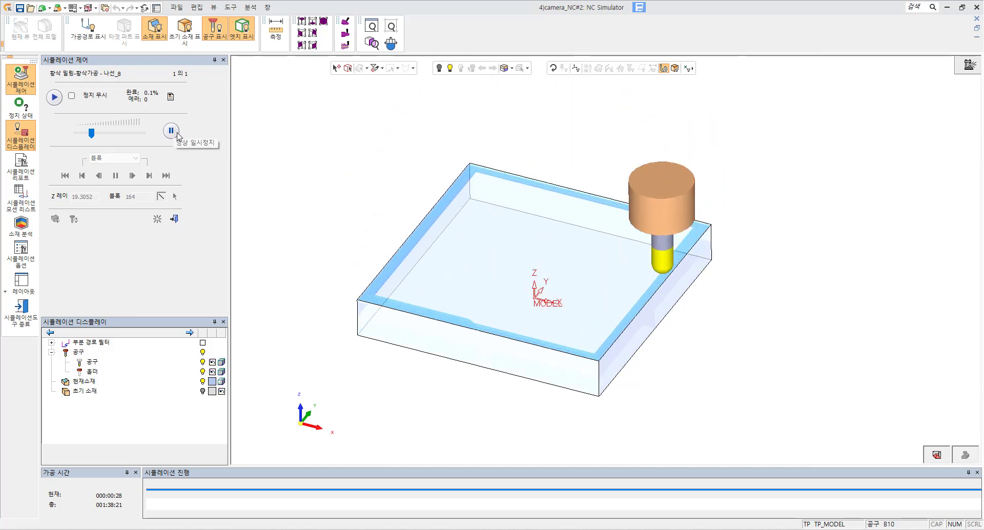
mouse_move(93, 134)
mouse_down()
mouse_move(114, 135)
mouse_move(84, 135)
mouse_up()
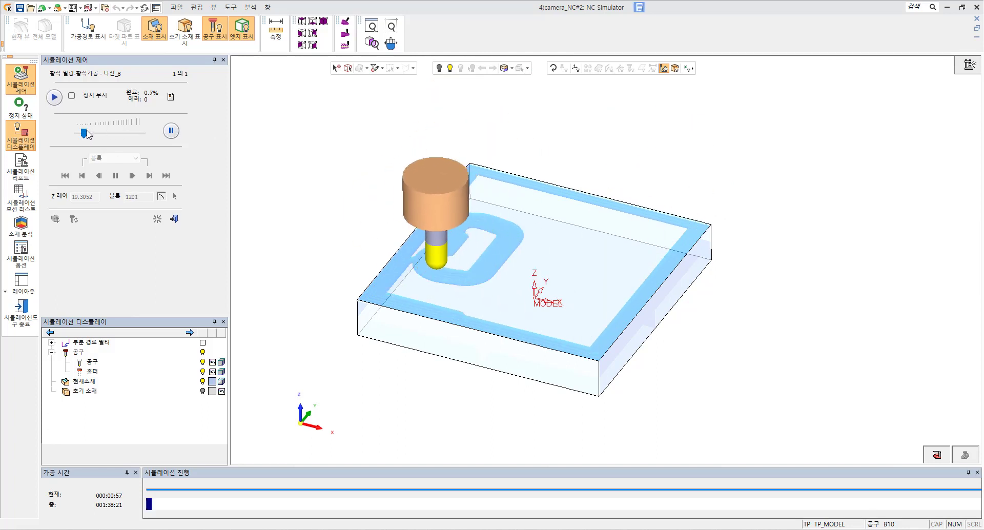
click(172, 131)
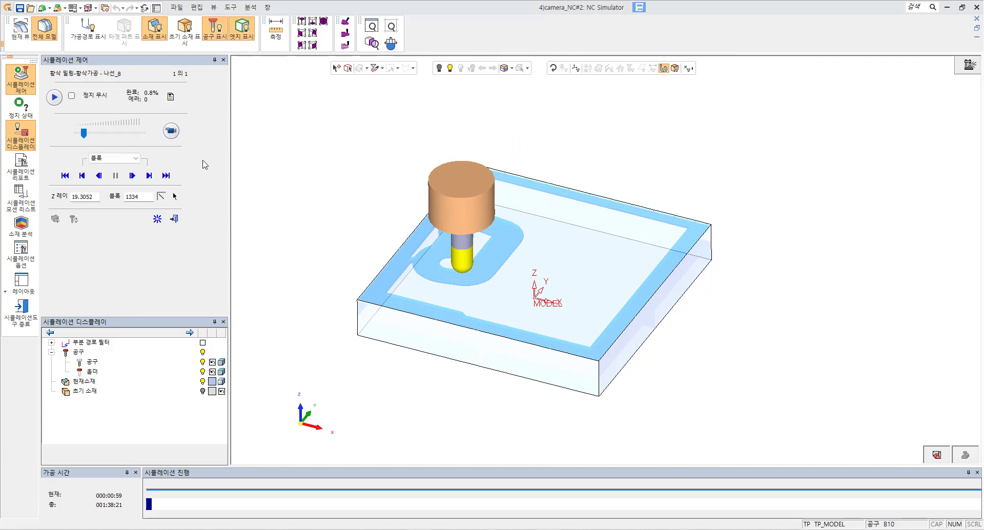
Advance the paused simulation by several blocks and reset it to the start
click(135, 176)
click(135, 176)
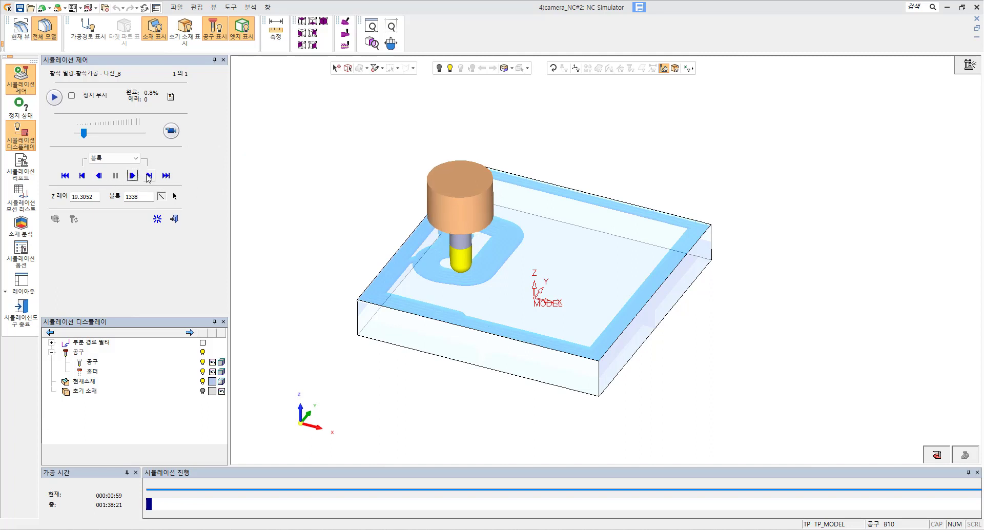
click(150, 175)
click(150, 176)
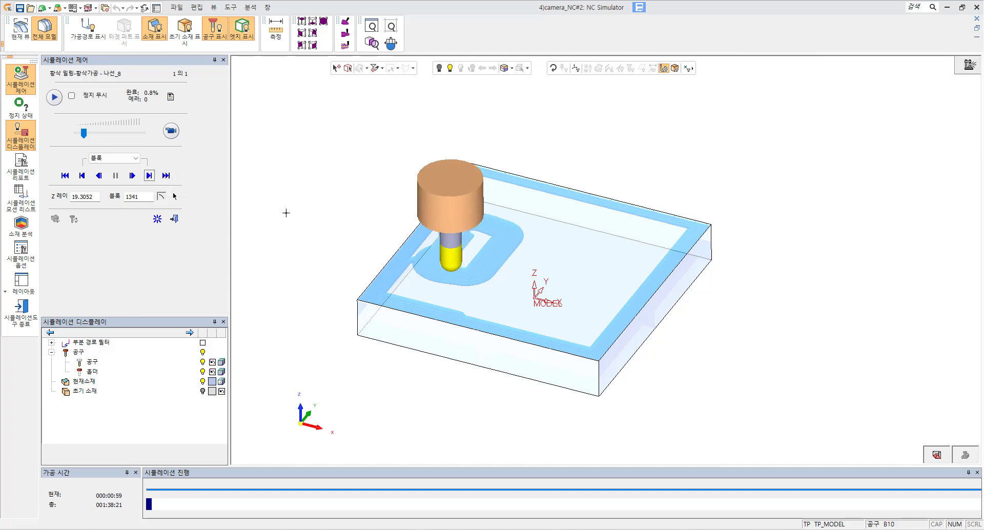
click(157, 220)
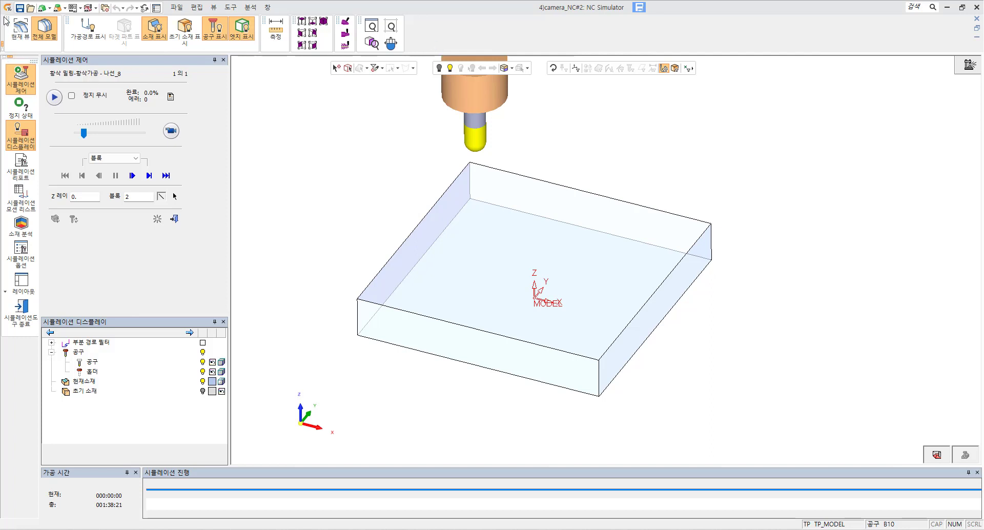
Show and hide the toolpath over the simulated stock, and exit the simulator, discarding the stock removal calculation
click(87, 35)
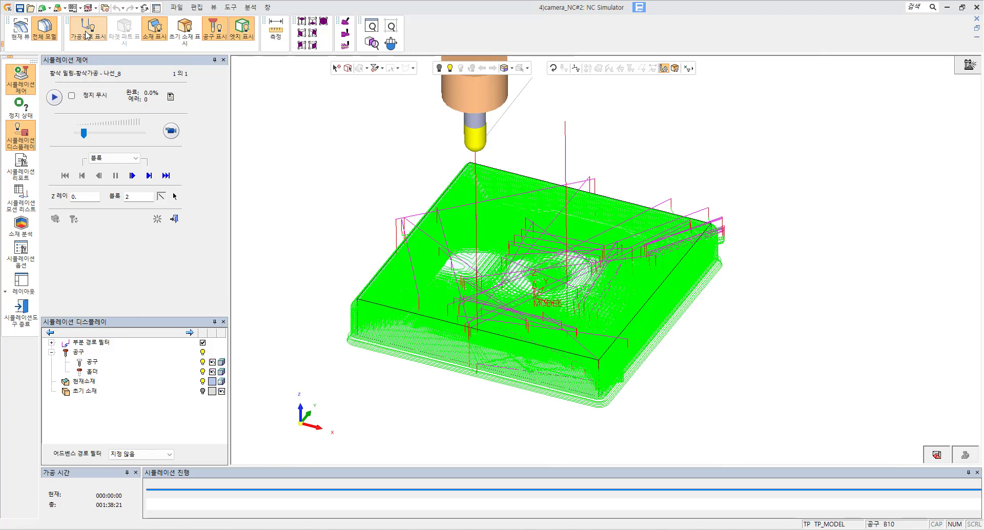
click(87, 34)
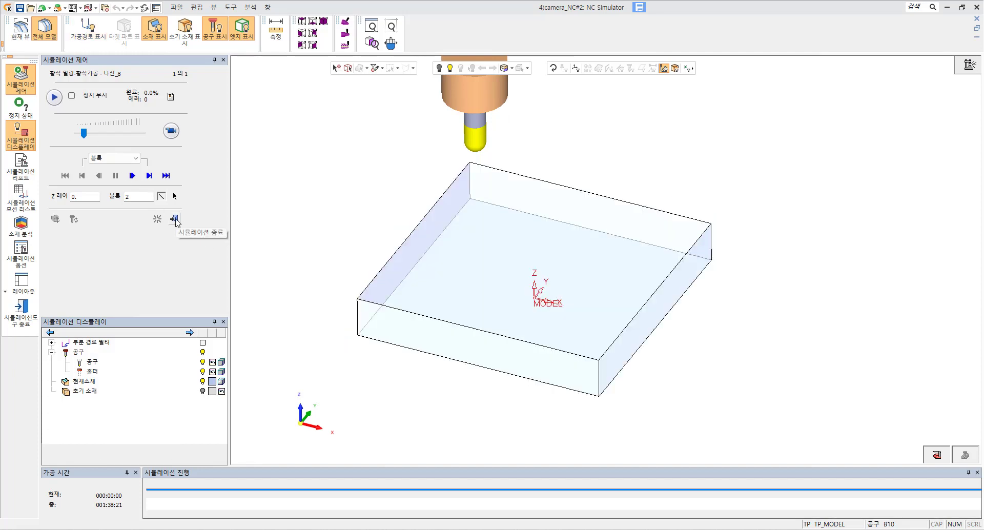
click(27, 323)
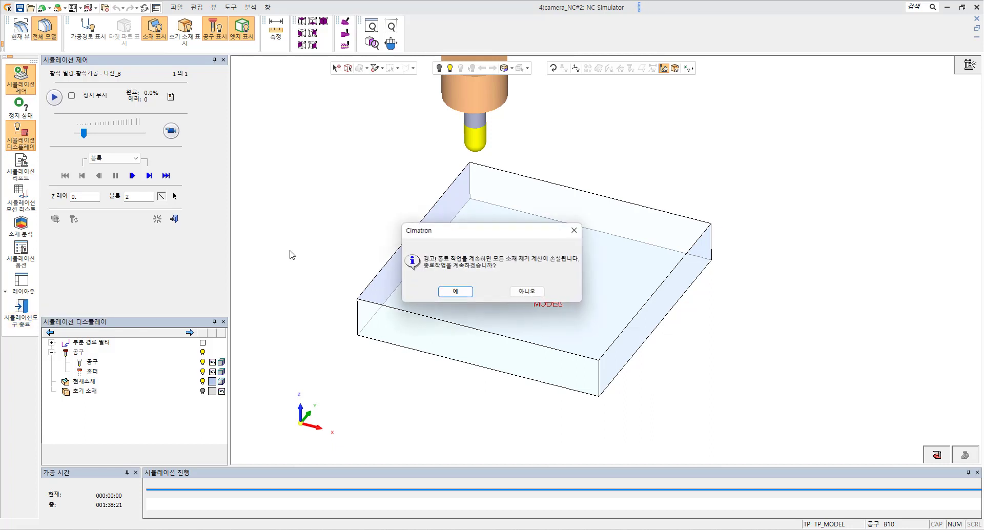
click(466, 293)
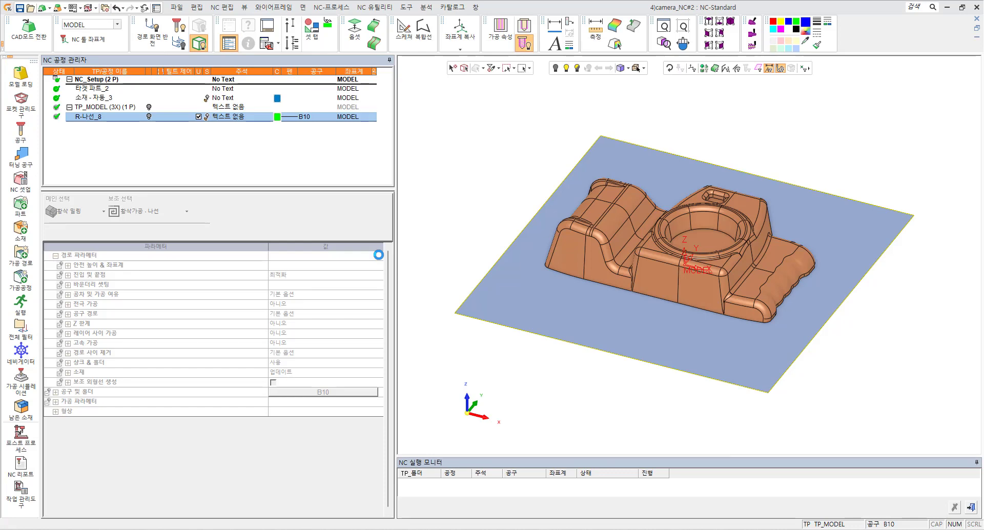
right_click(93, 121)
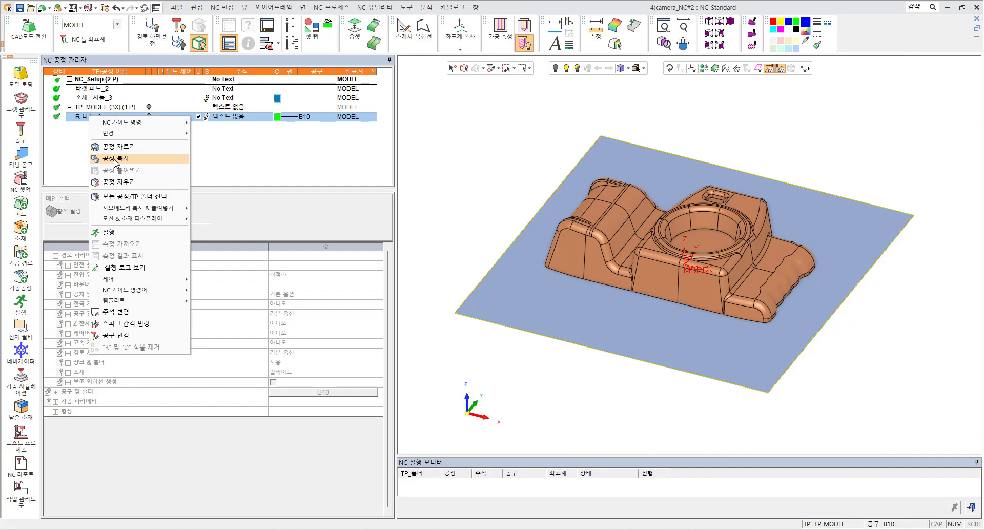
click(79, 159)
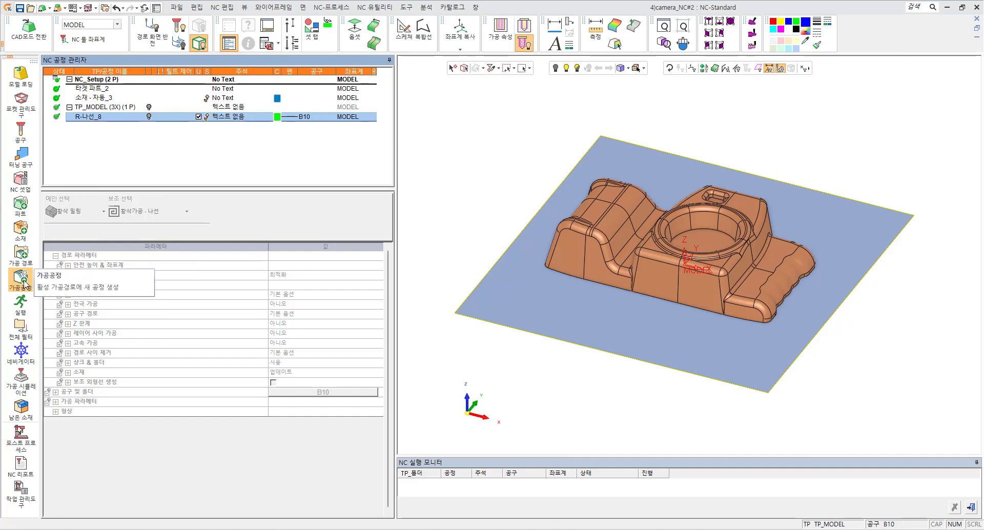
Add a new machining procedure to the TP_MODEL toolpath and review its default roughing parameters
click(23, 281)
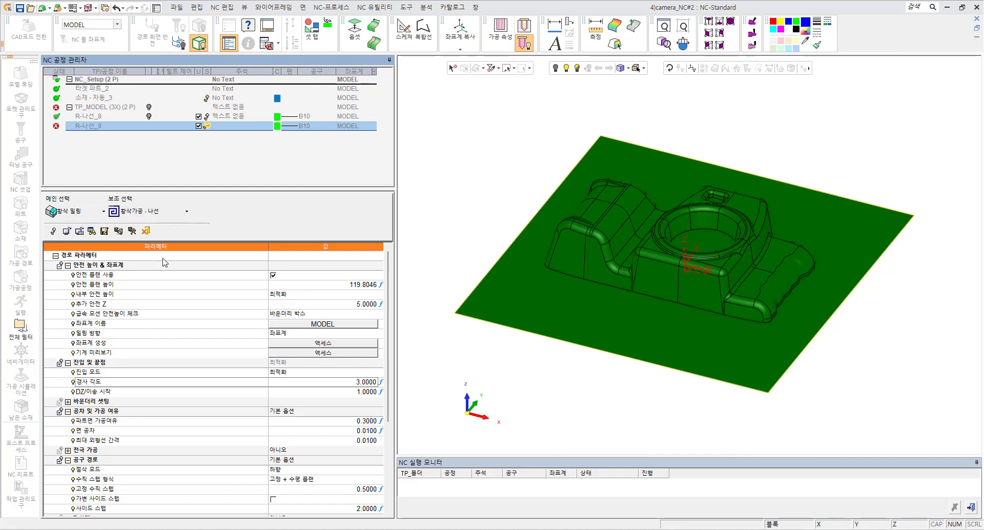
scroll(189, 349, down, 10)
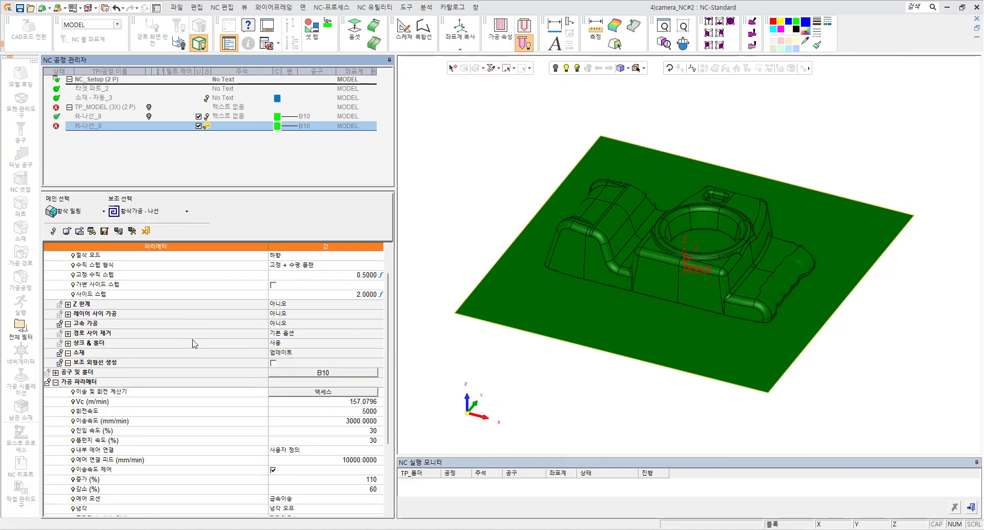
scroll(193, 344, down, 1)
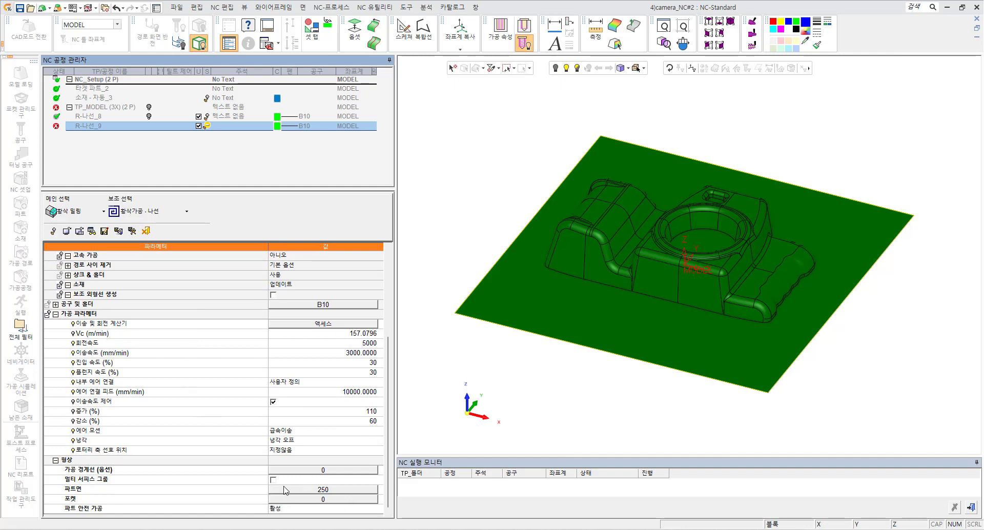
scroll(223, 420, up, 7)
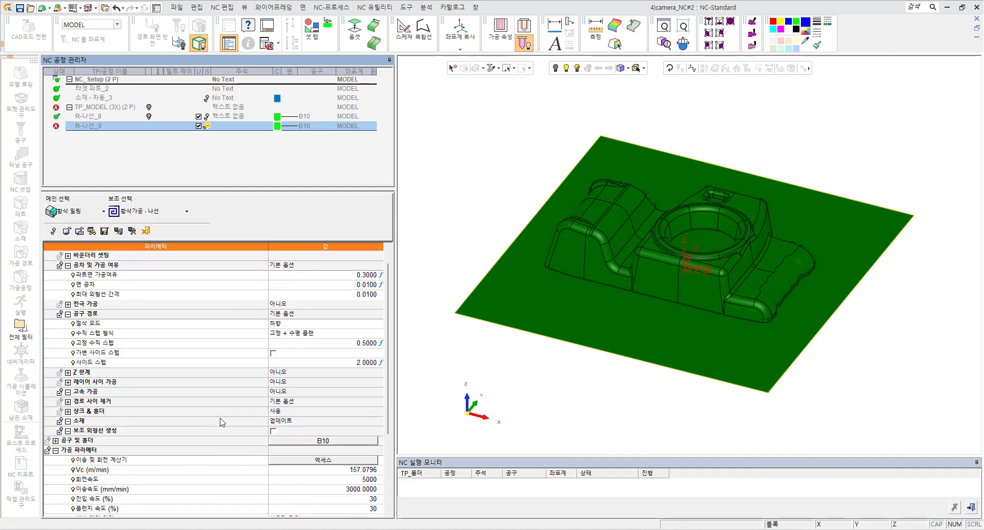
scroll(210, 399, up, 3)
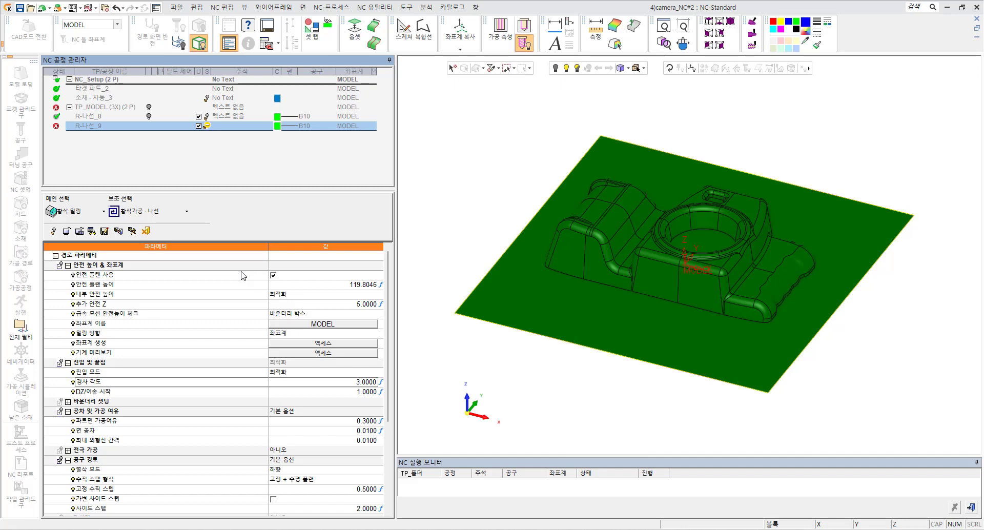
Change the new procedure to finish milling (정삭 밀링) with the slope-angle full machining strategy (전체 가공 - 경사각)
click(88, 213)
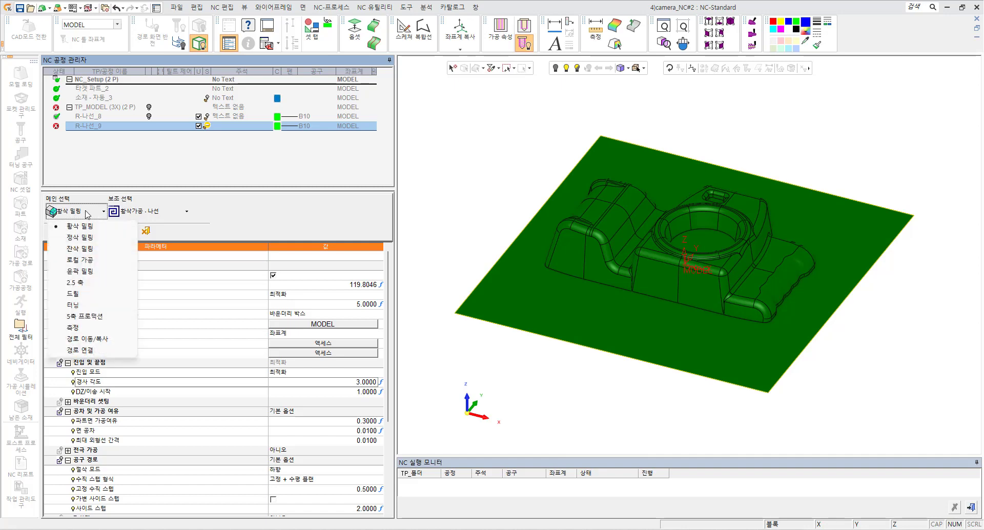
click(90, 238)
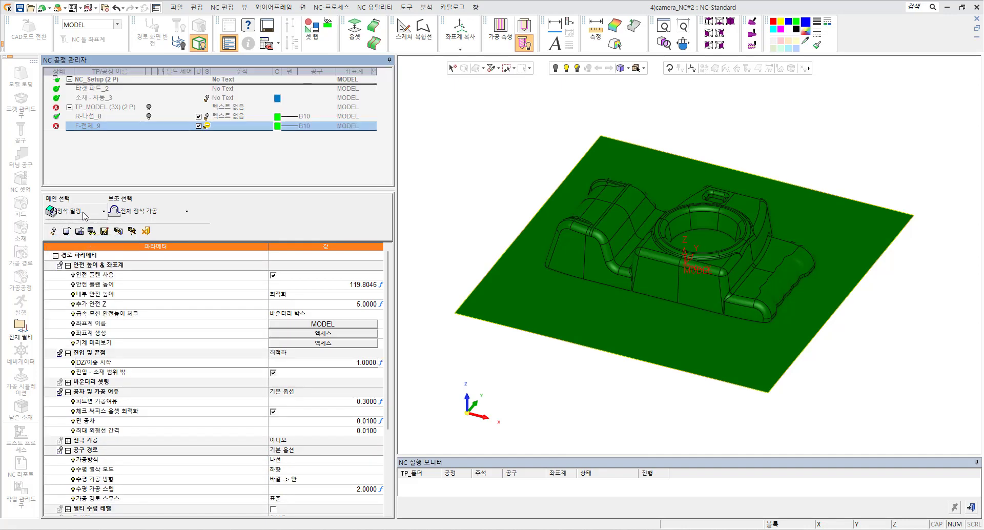
click(146, 212)
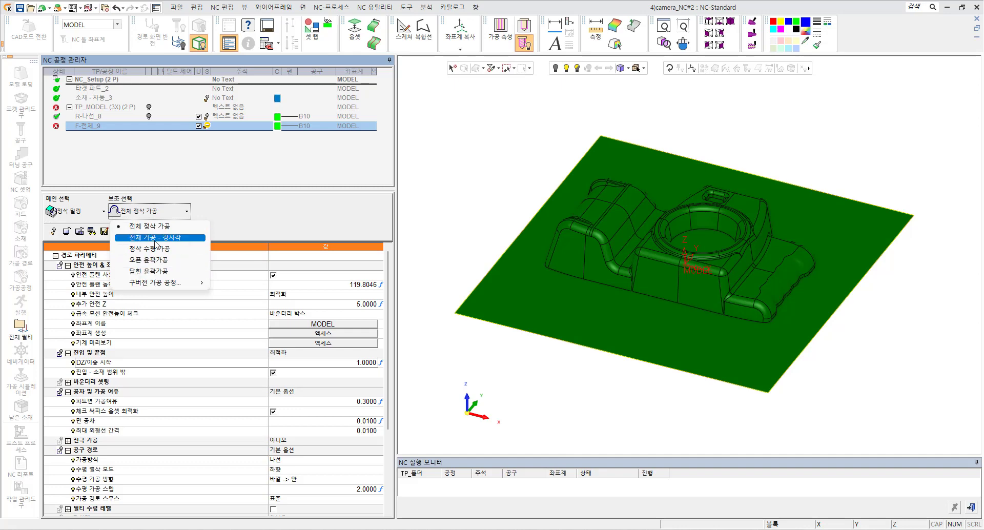
click(175, 238)
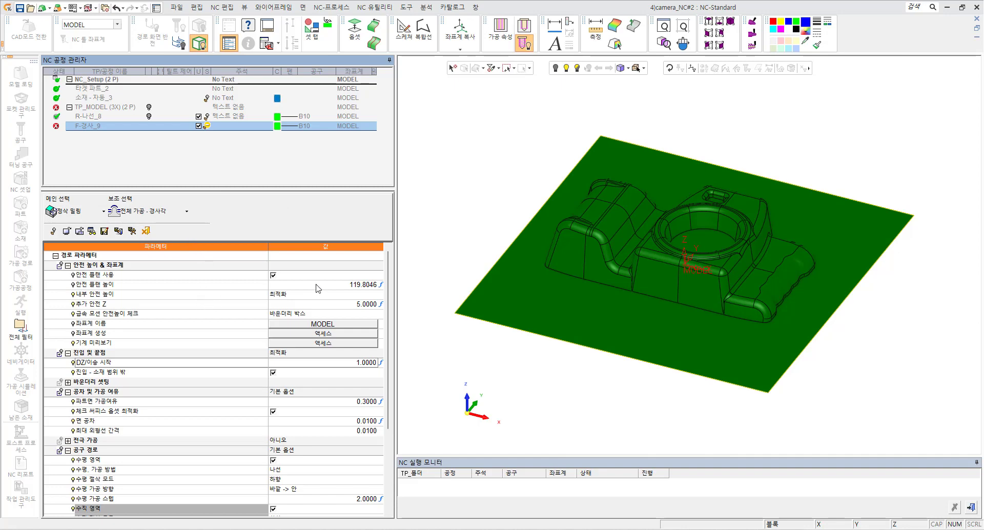
Set the finishing procedure's part surface allowance (파트면 가공여유) to 0 and calculate its toolpath
scroll(249, 361, down, 2)
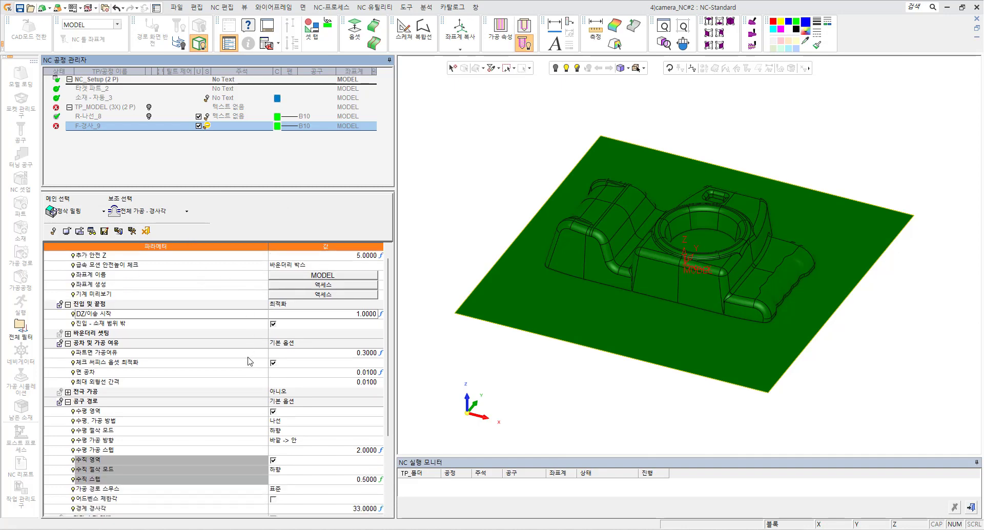
scroll(249, 362, down, 2)
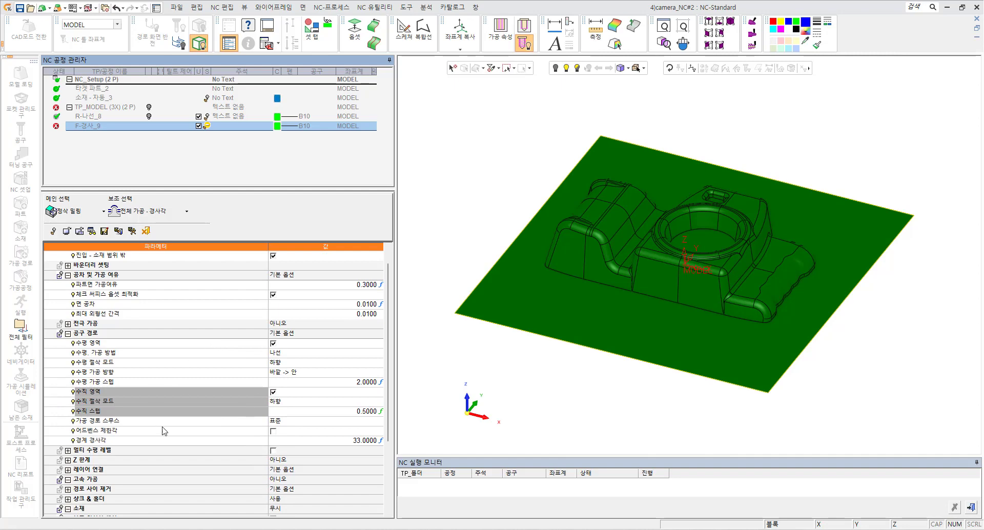
scroll(211, 382, down, 7)
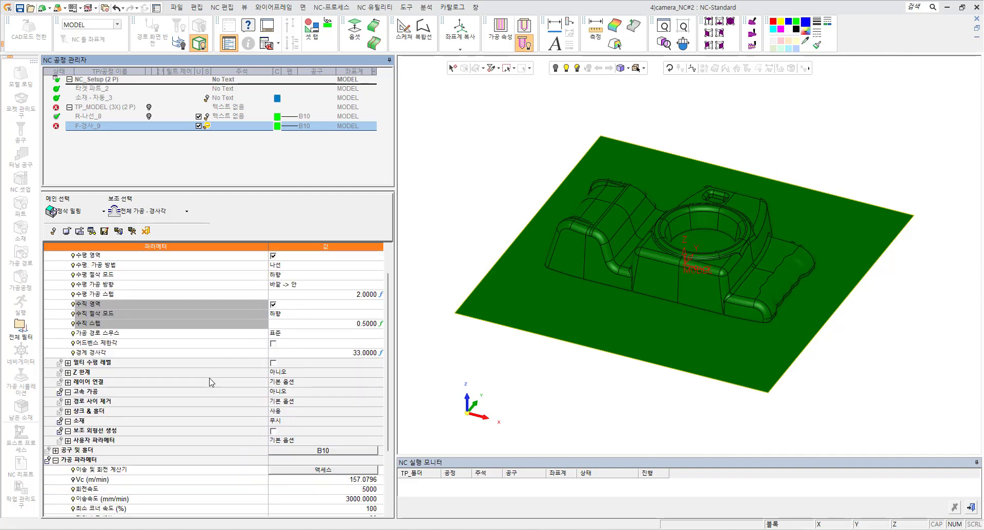
scroll(210, 396, down, 1)
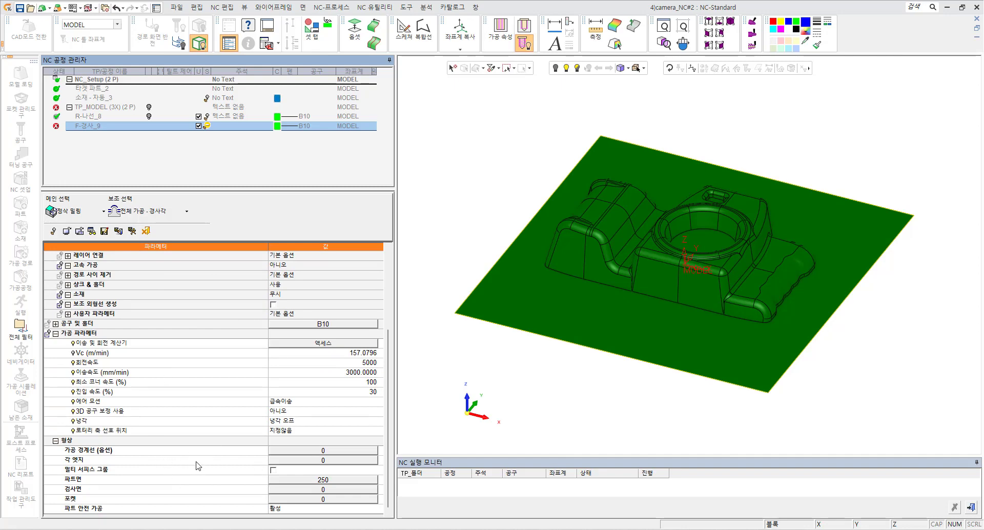
scroll(199, 397, up, 5)
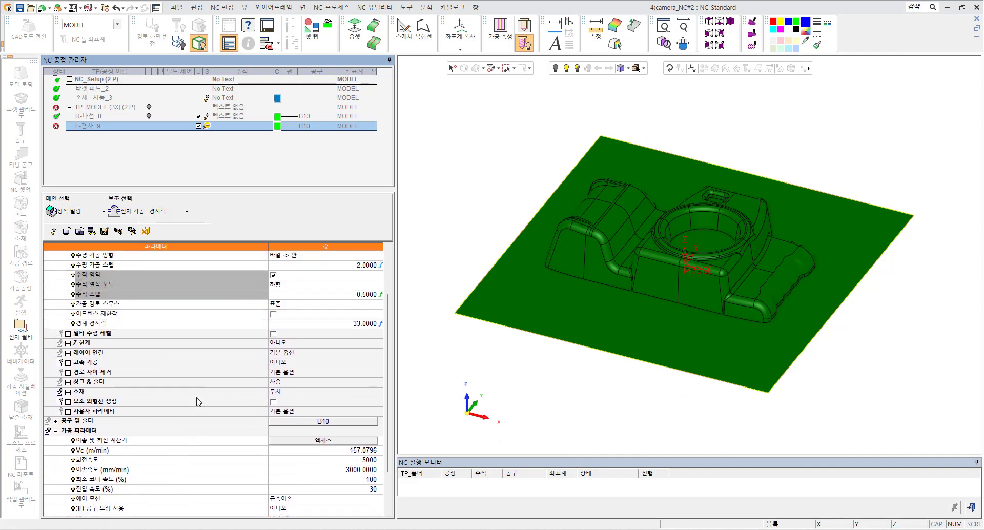
scroll(198, 401, up, 3)
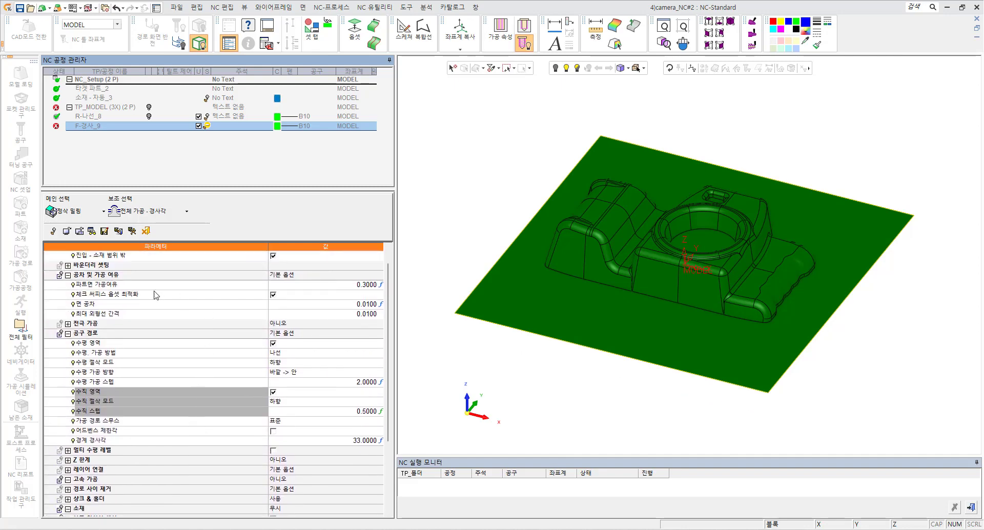
click(155, 288)
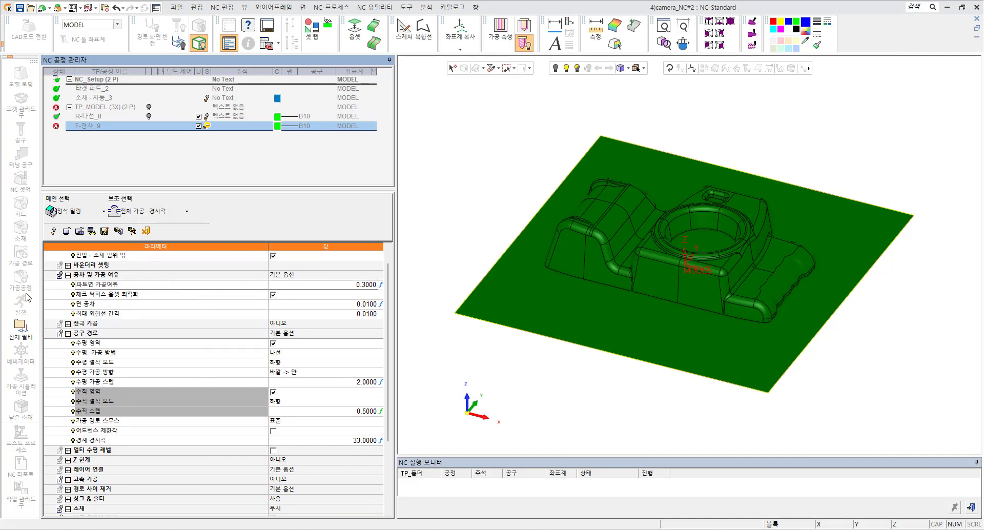
click(280, 283)
text(0)
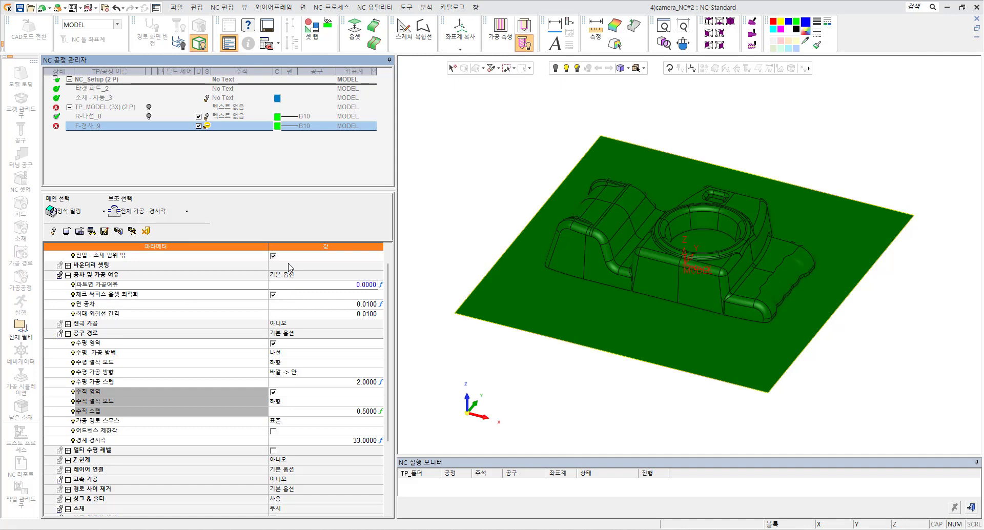
key(Return)
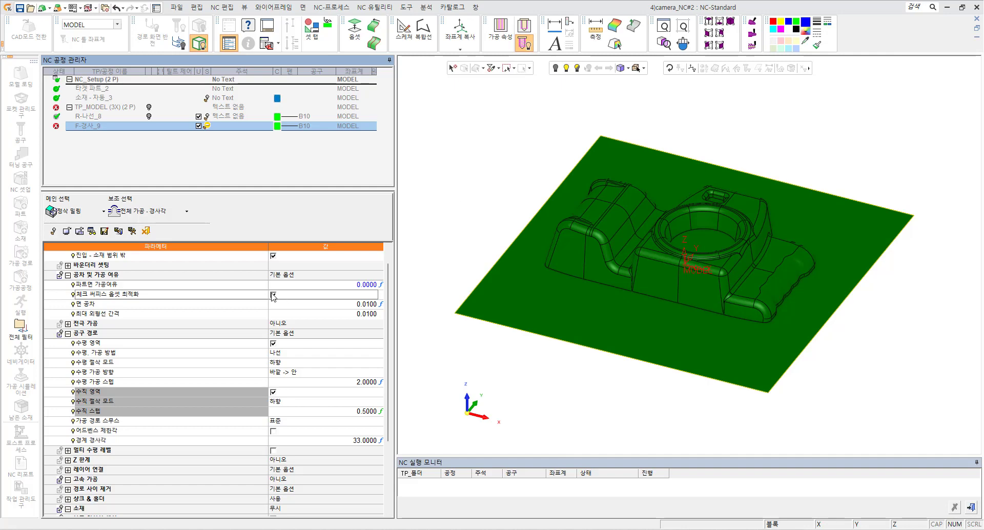
click(241, 285)
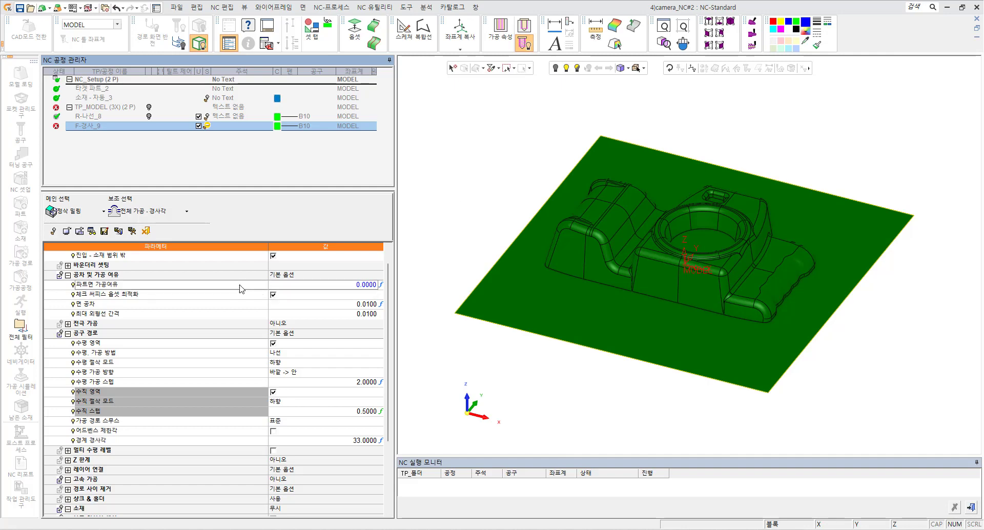
click(132, 230)
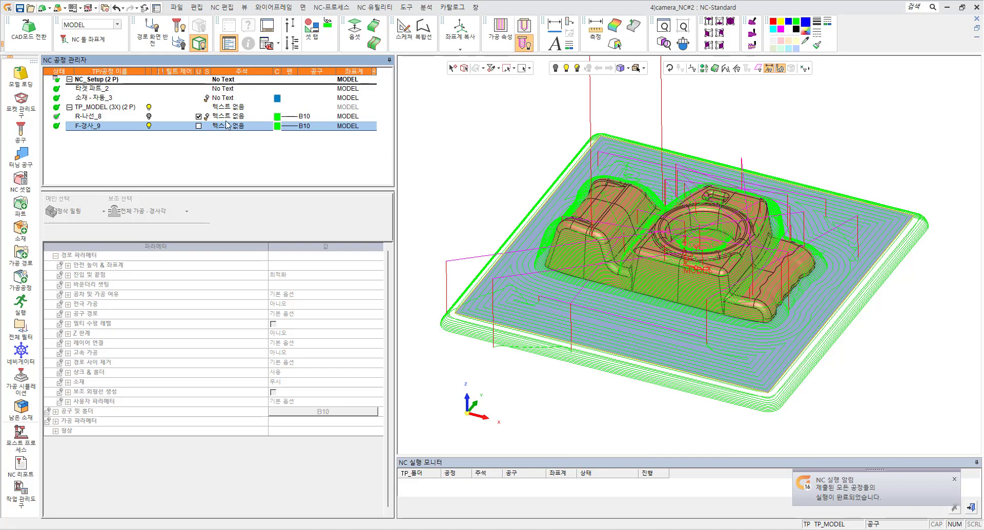
Display the roughing toolpath and the slope-angle finishing toolpath separately on the camera model, inspect them, and hide both
click(149, 117)
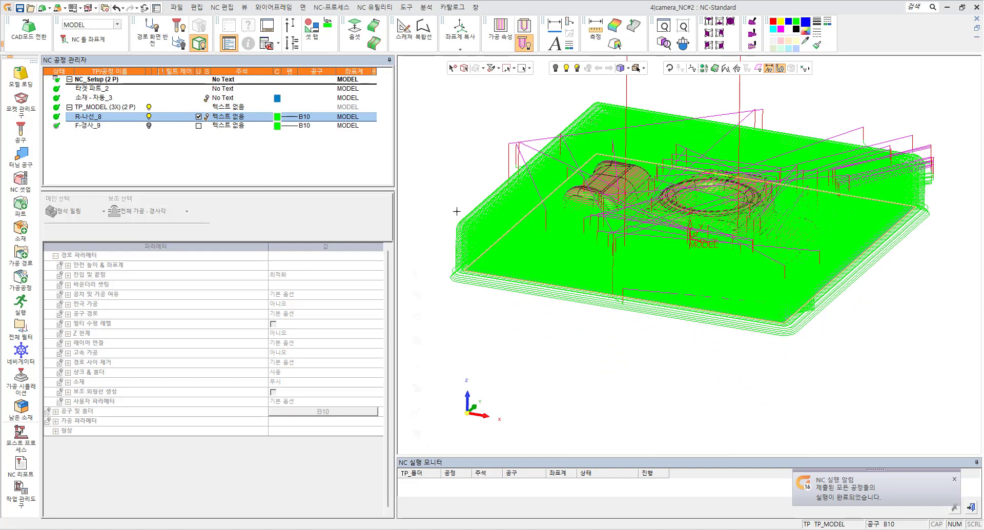
click(149, 116)
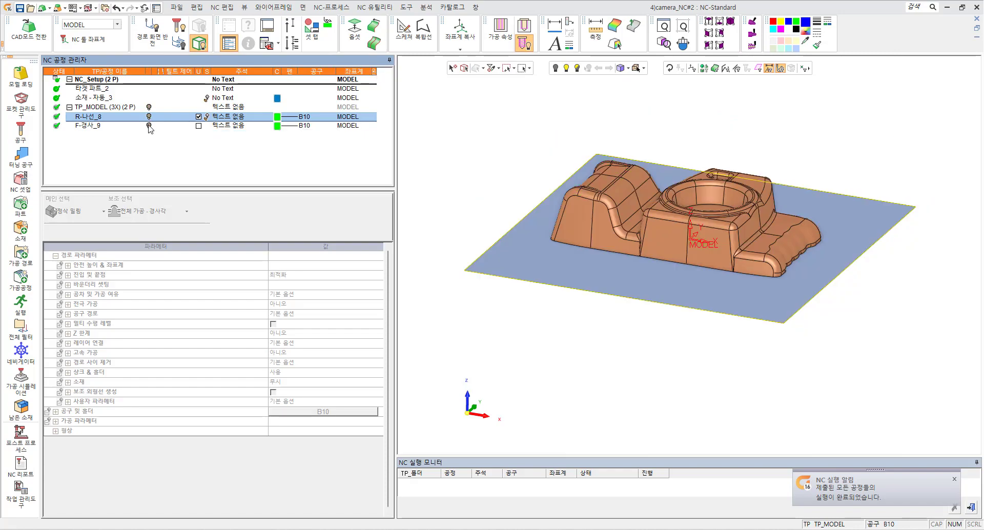
click(149, 126)
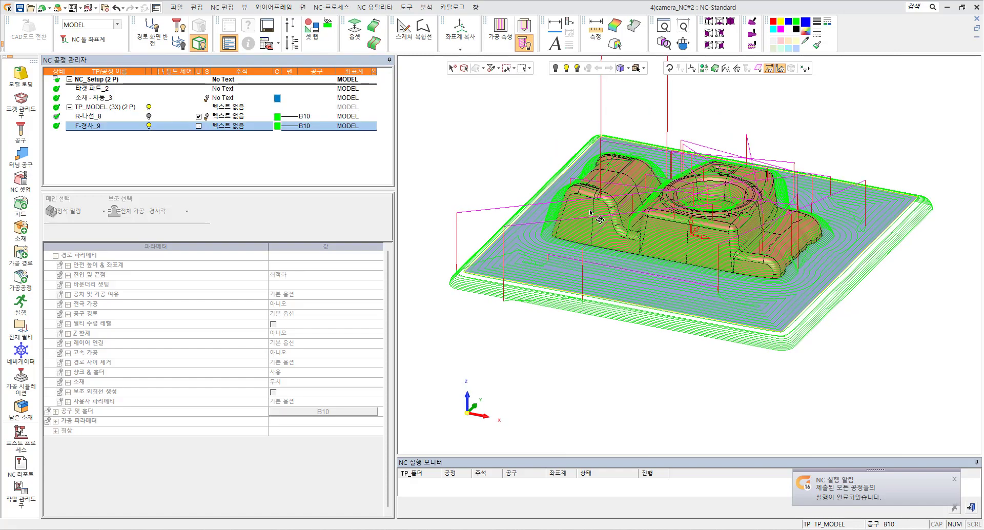
middle_drag(594, 211, 566, 229)
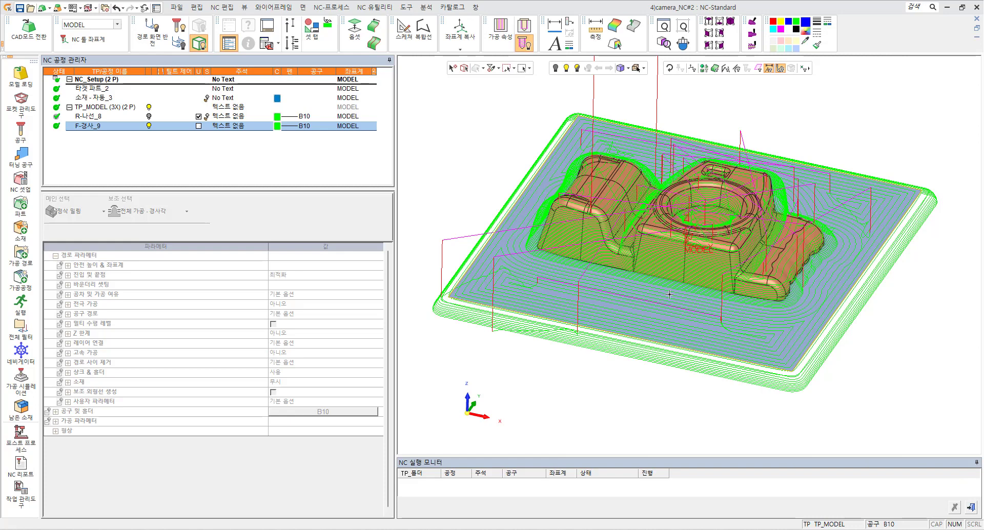
middle_drag(656, 281, 646, 298)
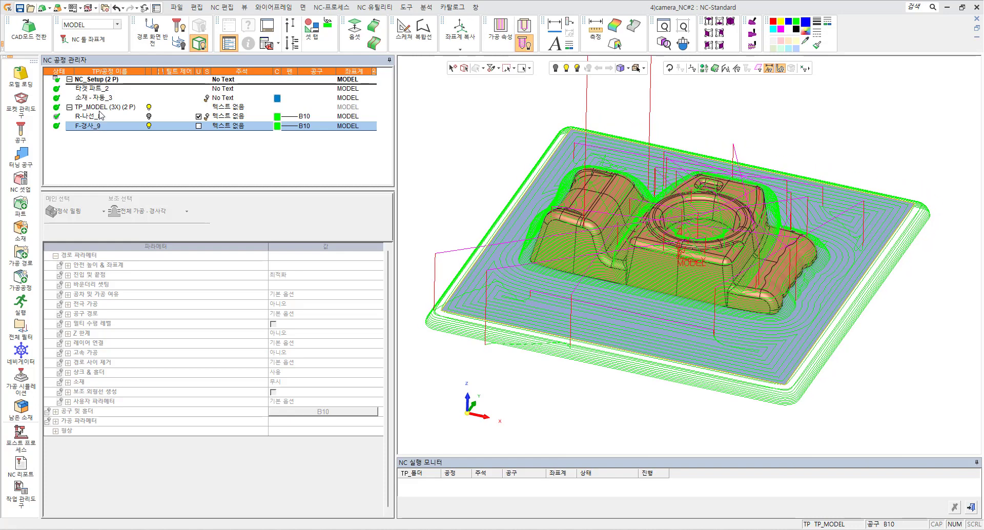
click(149, 126)
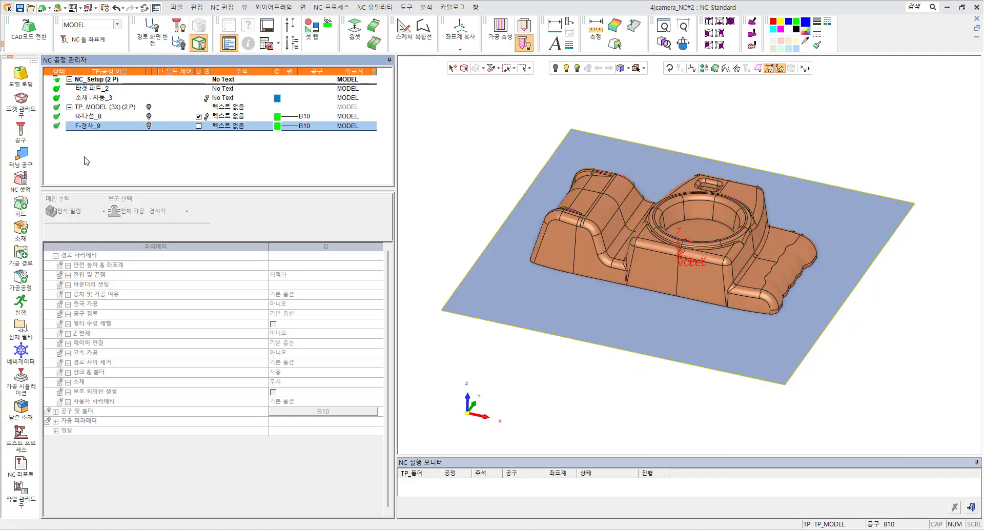
Reopen the slope-angle finishing procedure for editing and review its toolpath parameters and the available finishing strategies
double_click(95, 128)
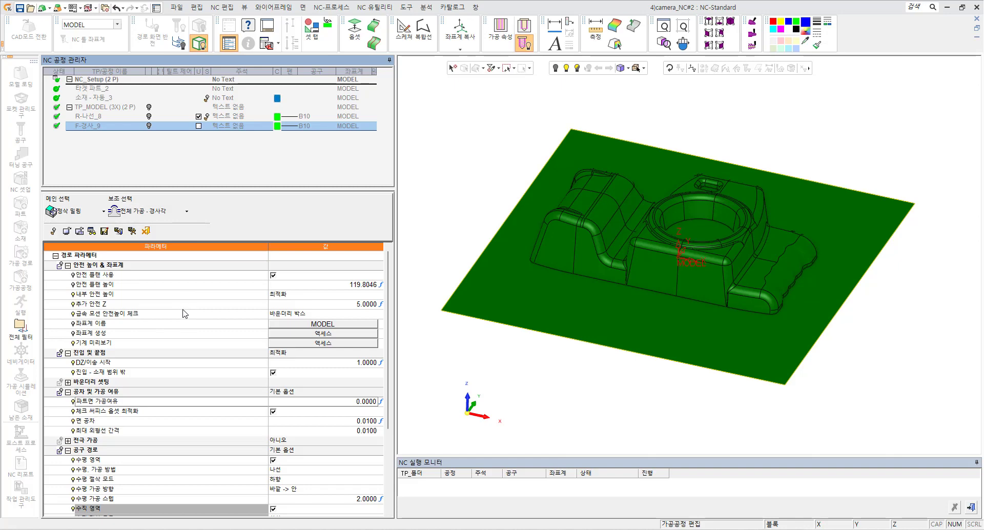
scroll(185, 333, down, 2)
scroll(188, 348, down, 1)
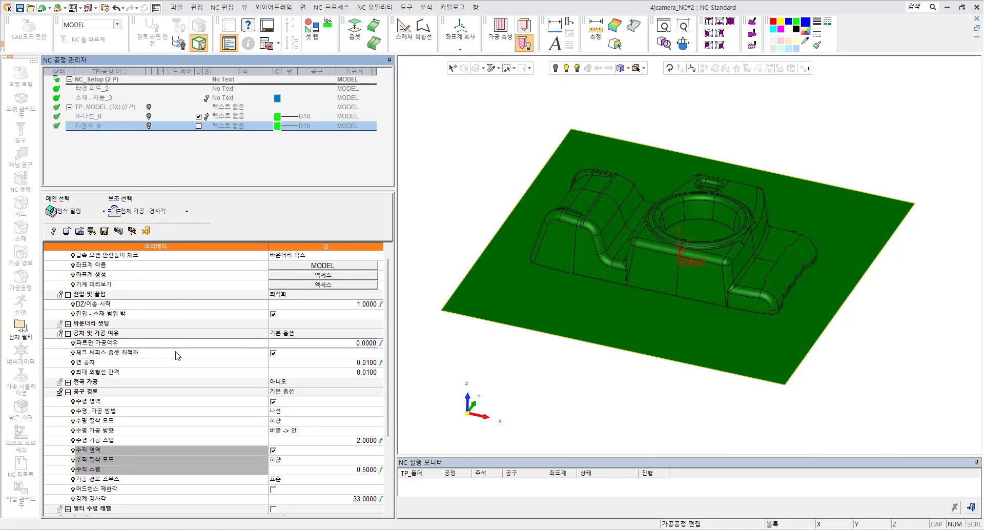
scroll(176, 354, down, 1)
scroll(178, 356, down, 2)
scroll(175, 352, down, 2)
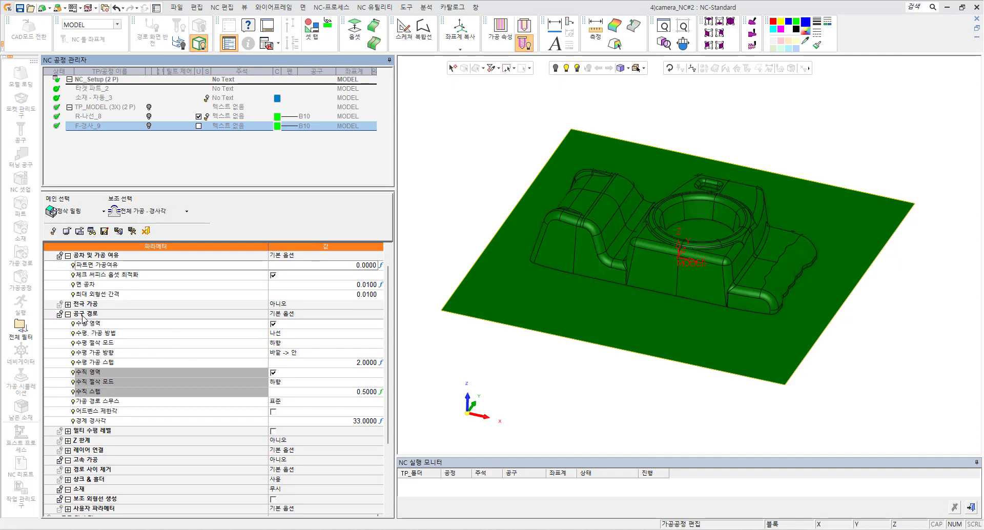
scroll(219, 341, down, 1)
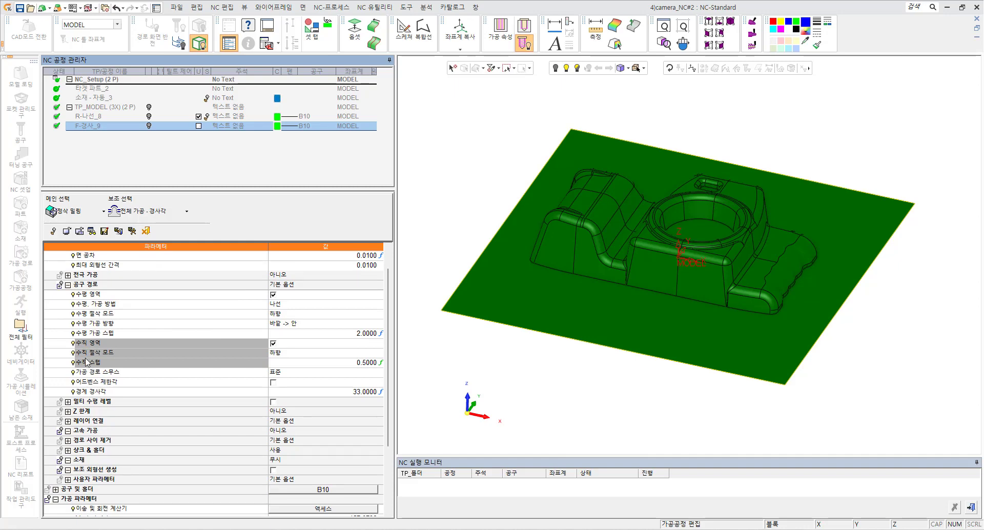
click(158, 220)
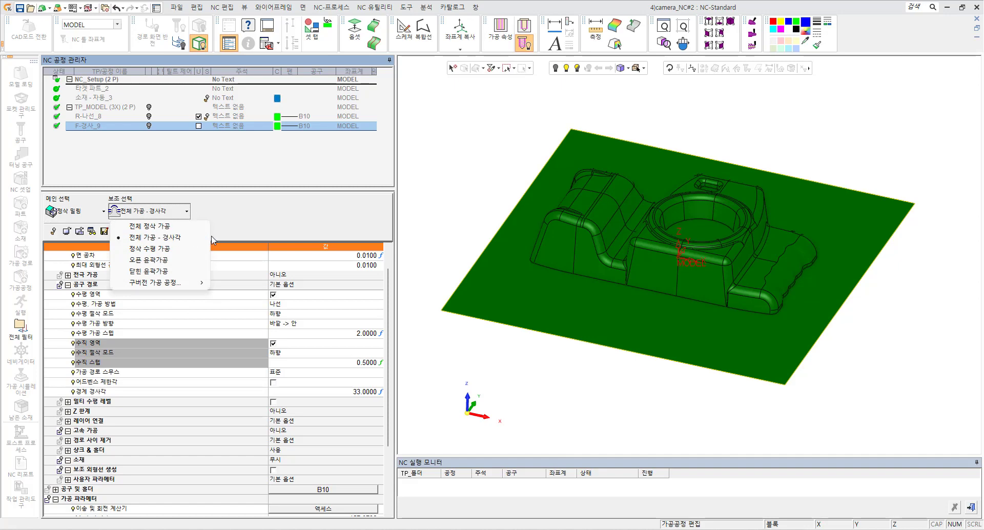
click(277, 237)
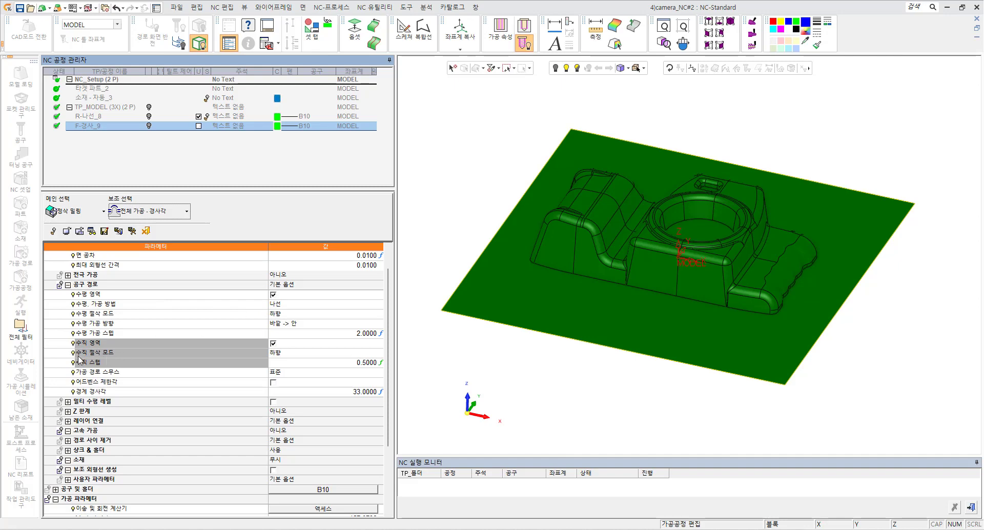
Switch horizontal area machining (수평 영역) off and back on, and disable vertical area machining (수직 영역)
click(274, 295)
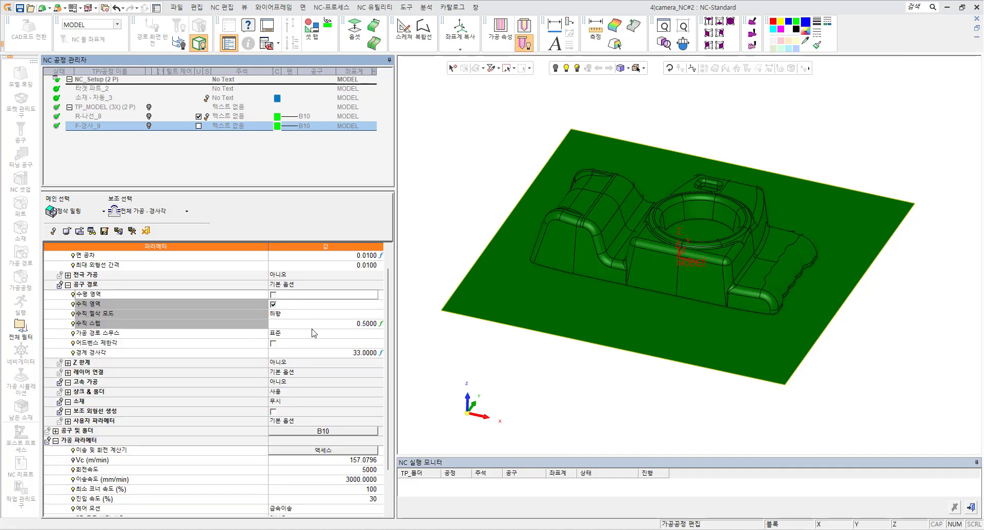
click(273, 295)
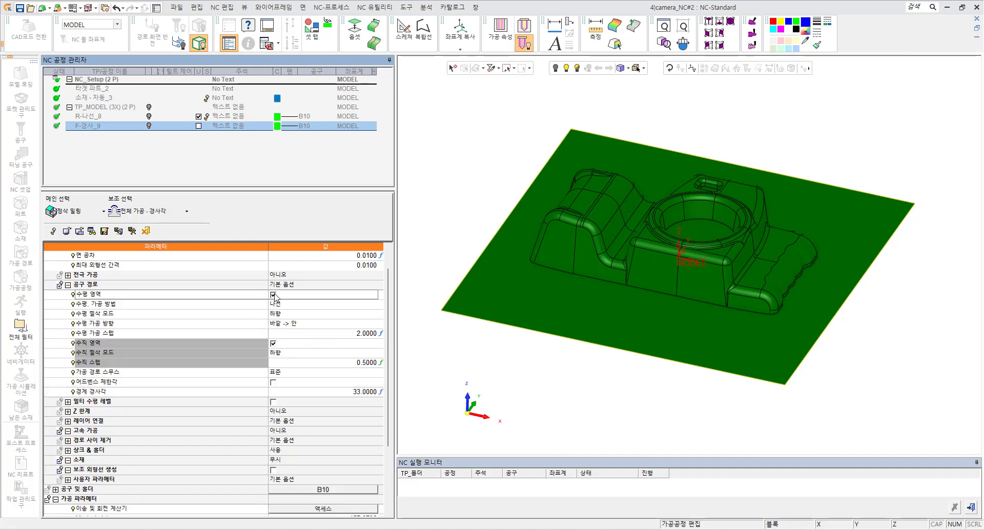
click(274, 344)
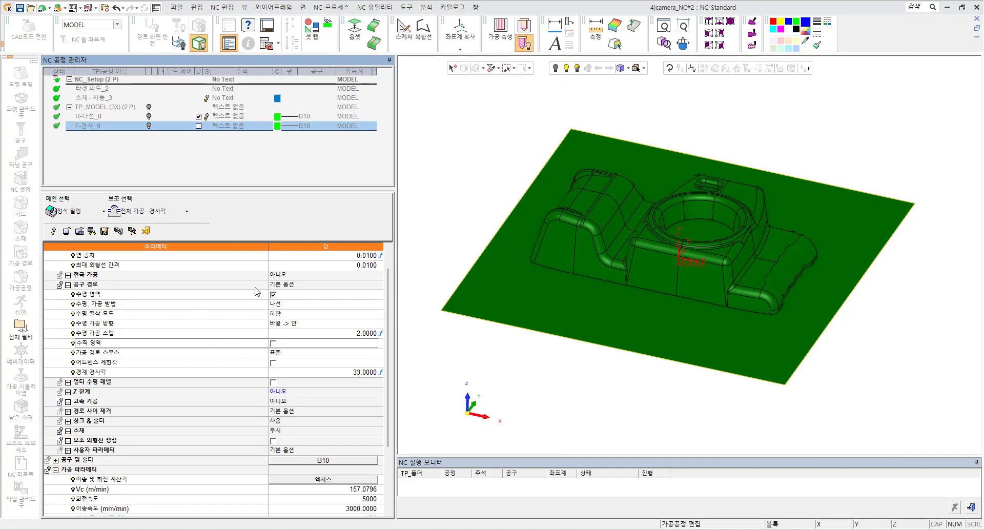
Re-enable vertical area machining (수직 영역), review the horizontal, vertical and boundary slope angle (경계 경사각) parameters, and close the finishing procedure
click(273, 344)
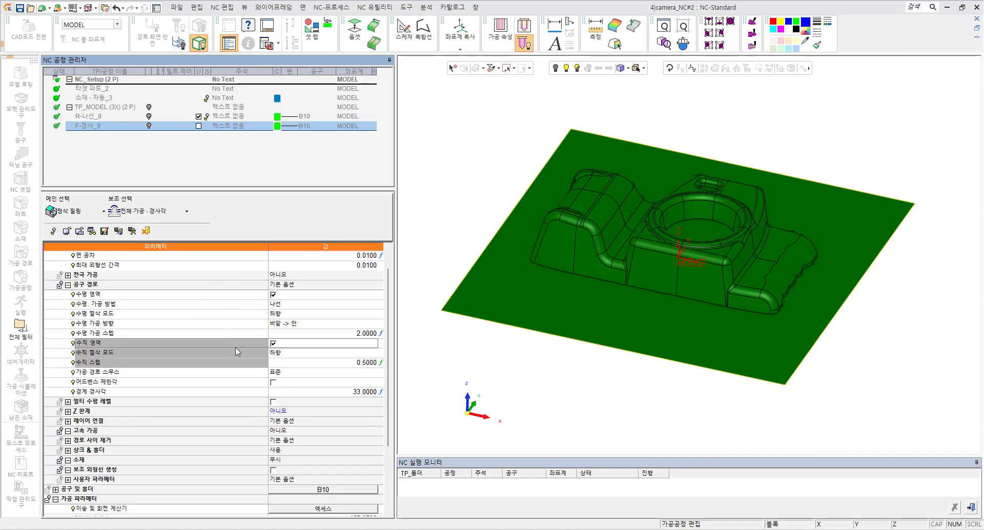
click(183, 296)
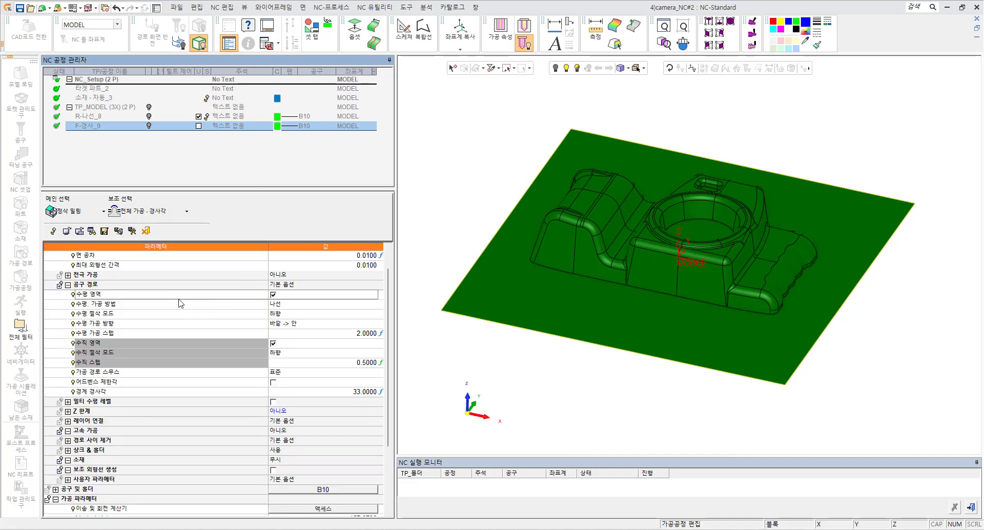
click(127, 304)
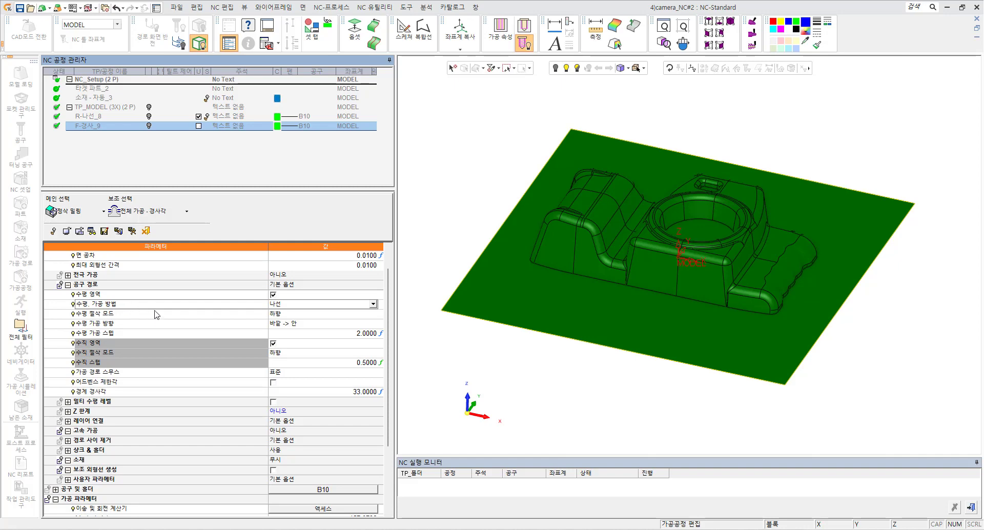
click(139, 314)
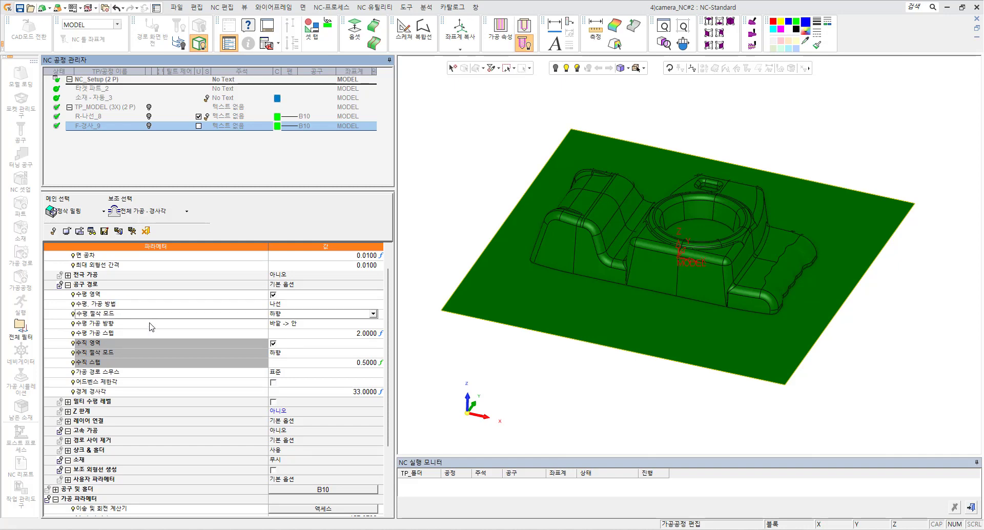
click(149, 326)
click(155, 334)
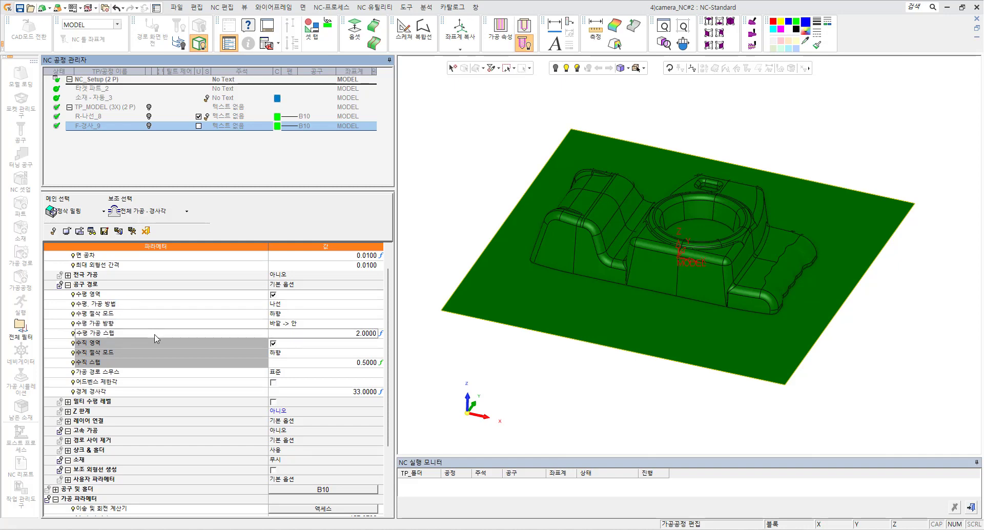
click(129, 354)
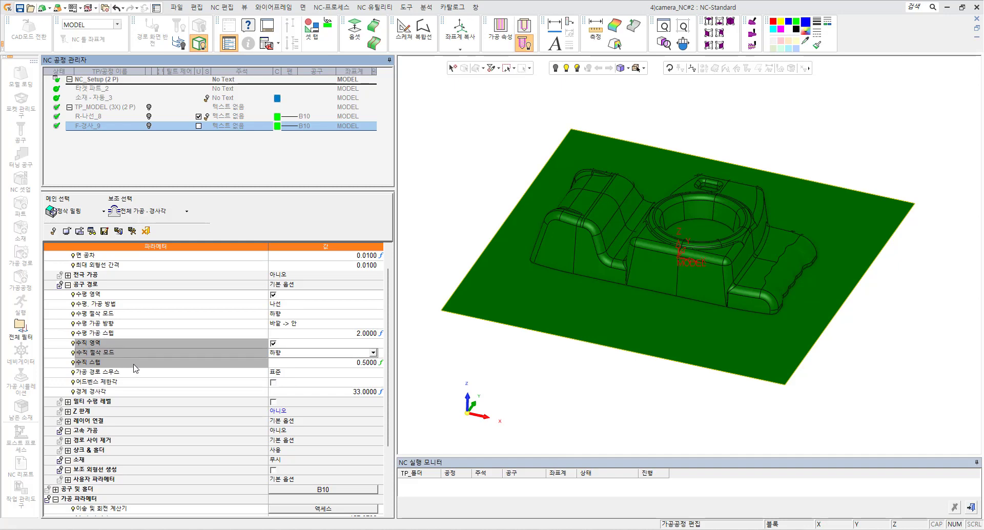
click(135, 365)
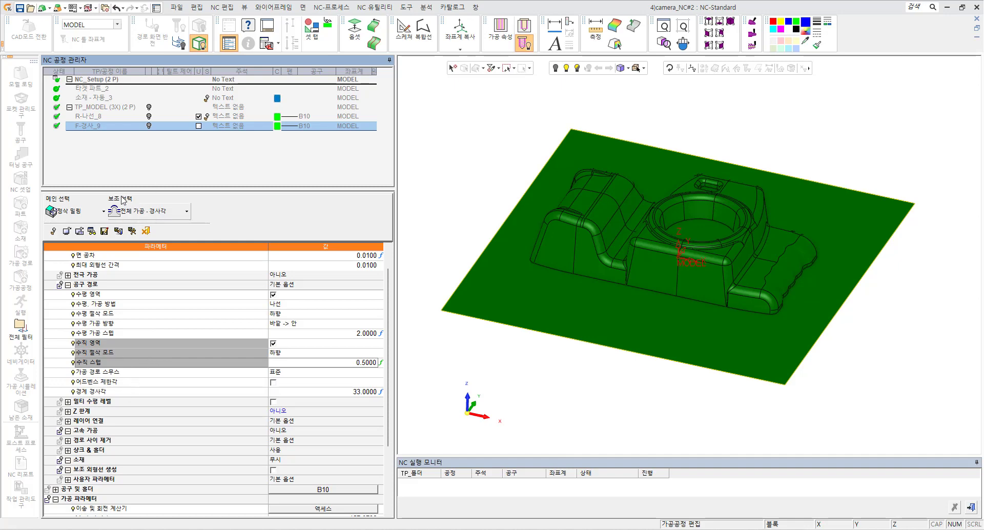
click(117, 392)
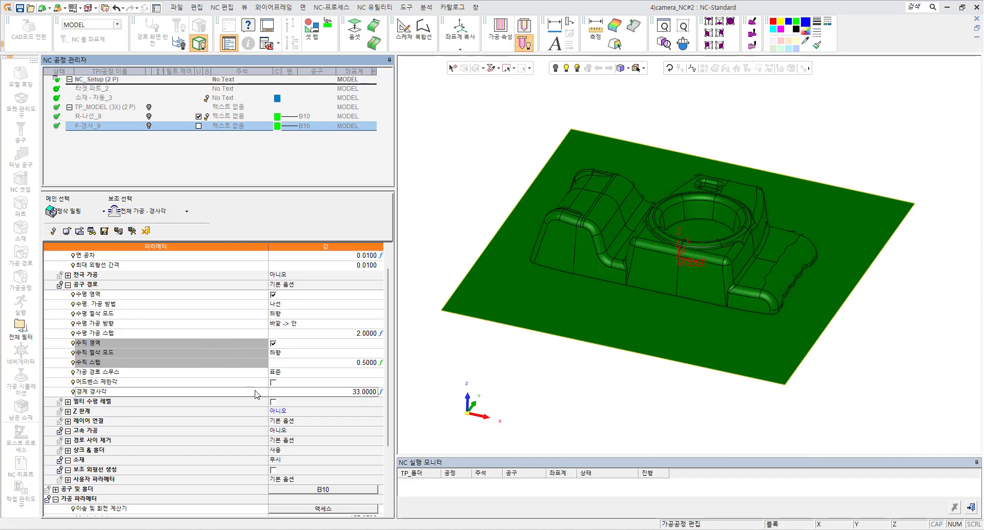
click(146, 231)
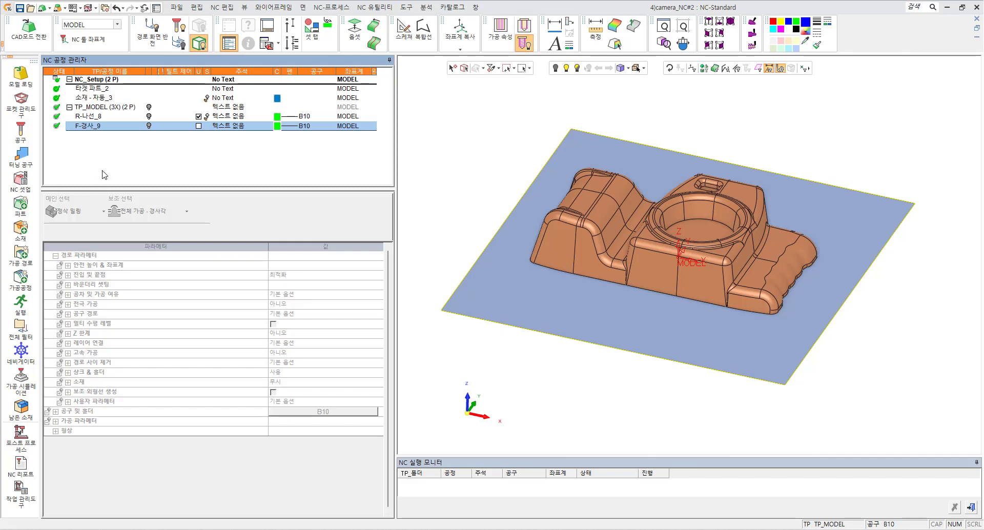
Create a new procedure with remachining (잔삭 밀링) as the main strategy and 잔삭 as the sub-strategy
click(21, 279)
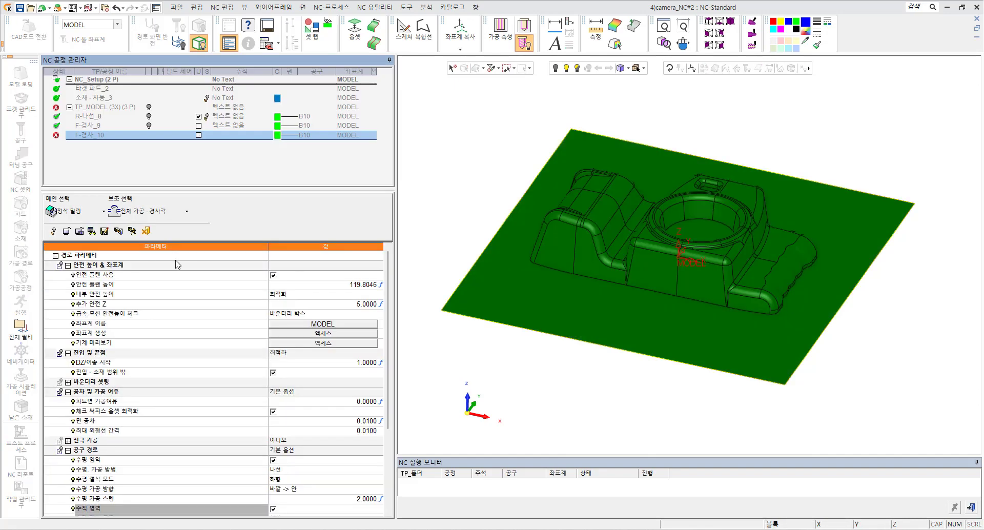
click(74, 212)
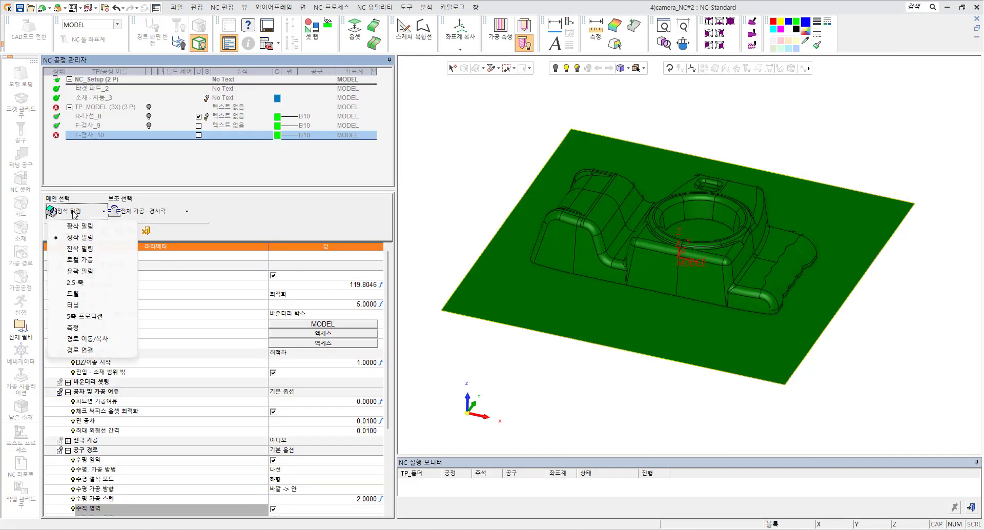
click(91, 249)
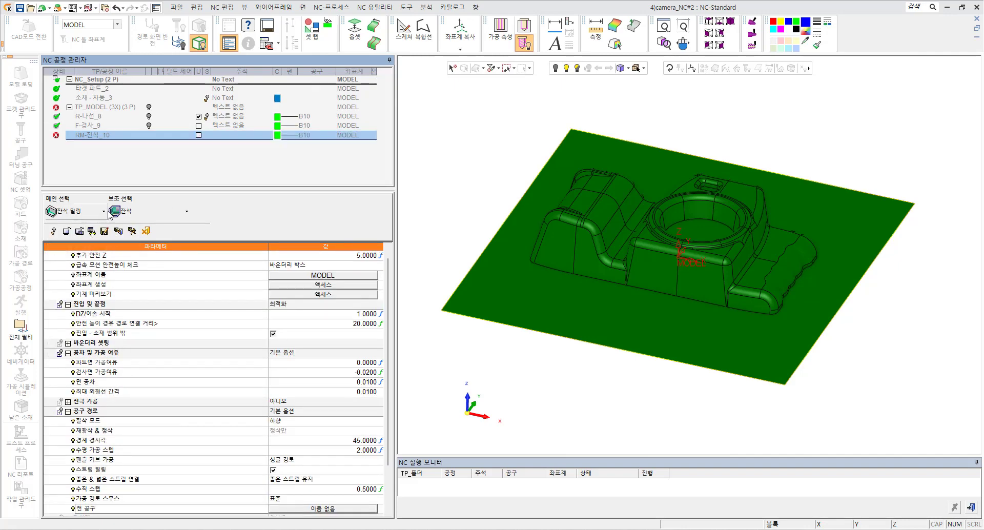
click(164, 217)
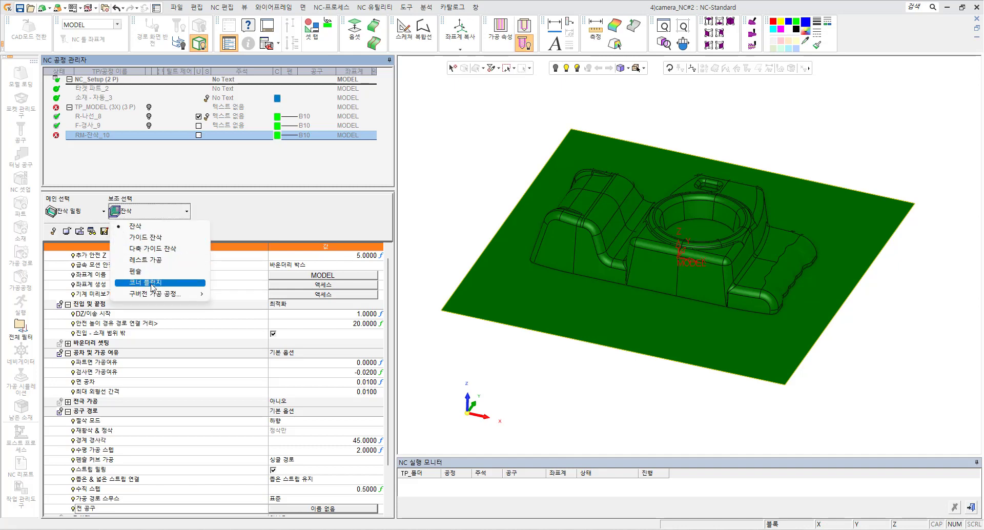
click(141, 230)
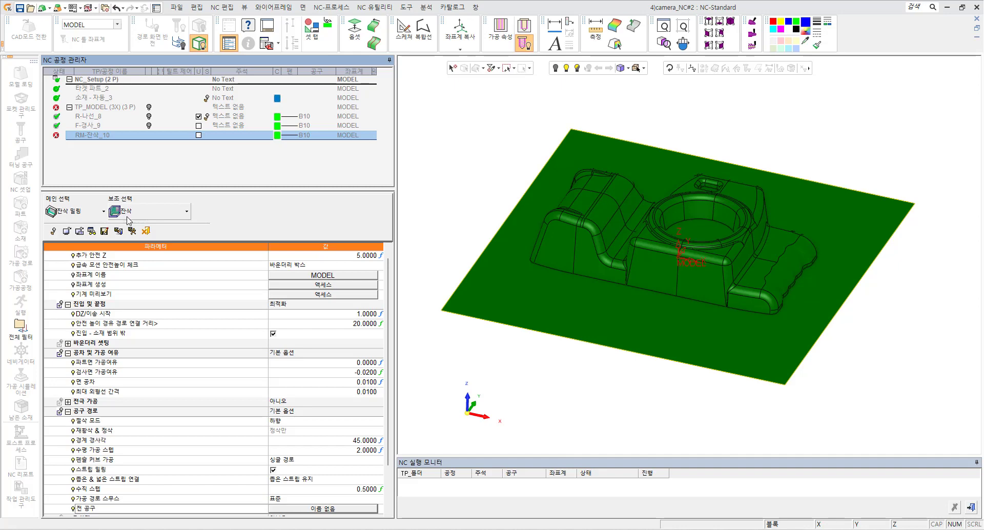
Review the remachining procedure's parameters and set its previous tool (전 공구) to B10
scroll(229, 343, up, 2)
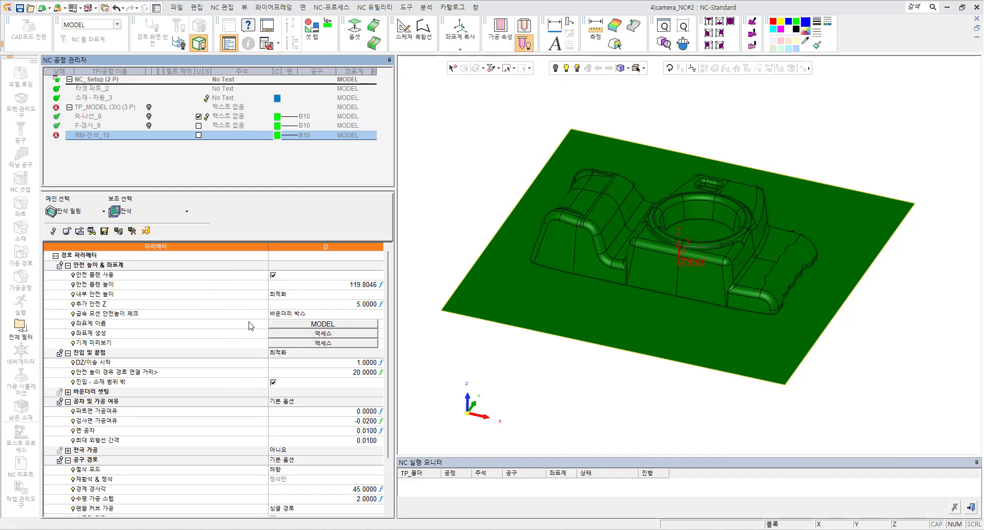
scroll(245, 324, down, 5)
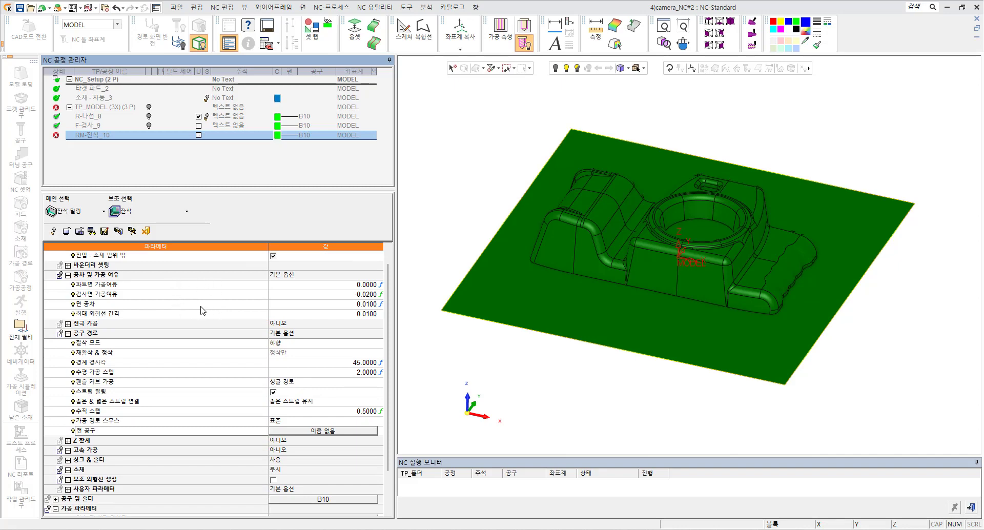
scroll(203, 311, down, 2)
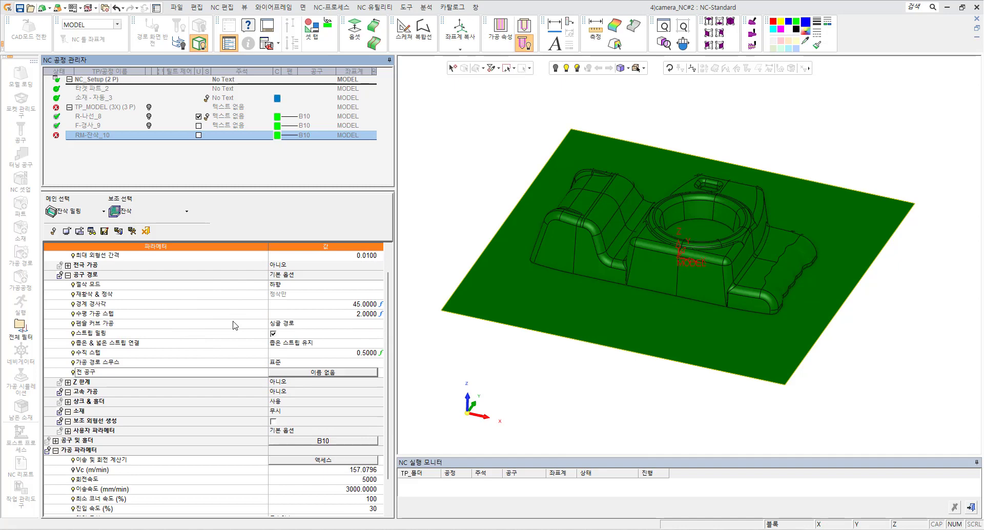
scroll(234, 325, down, 1)
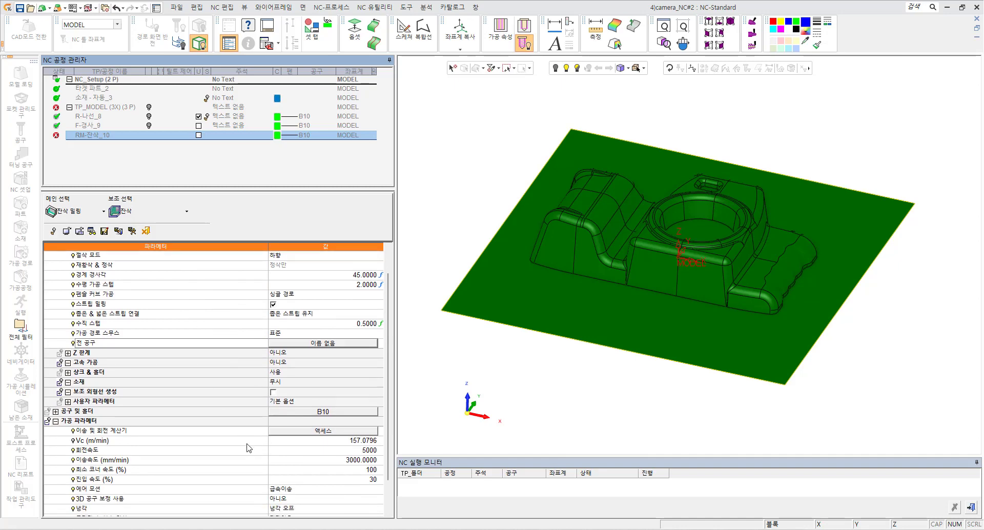
scroll(249, 451, up, 2)
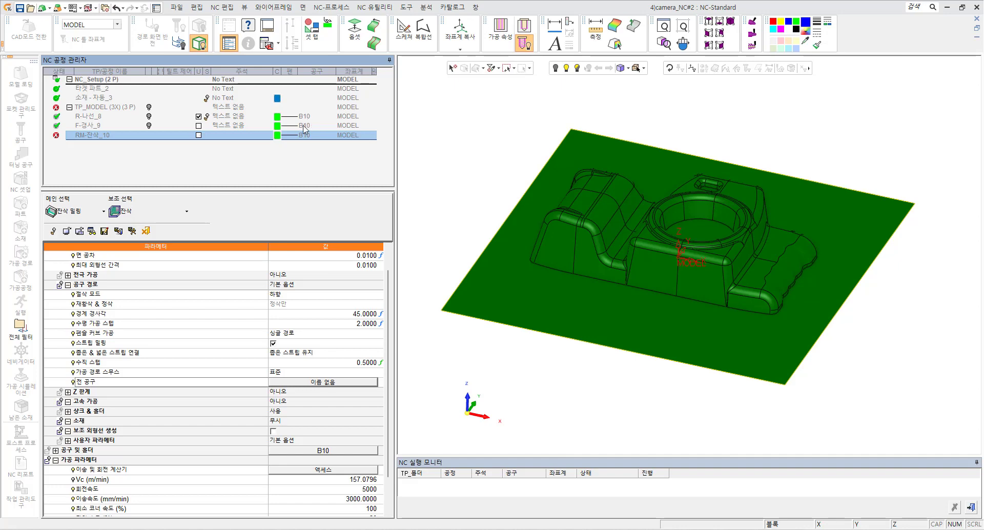
click(329, 385)
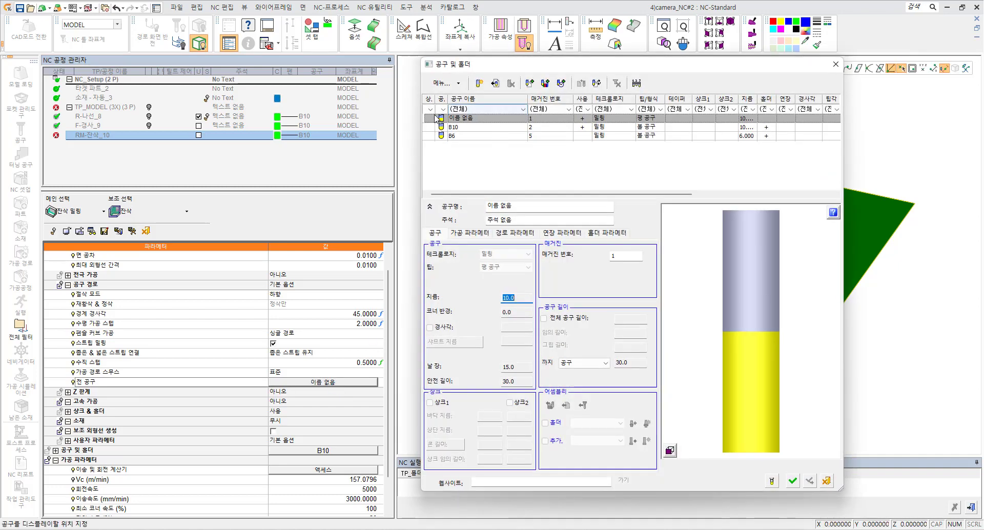
click(453, 127)
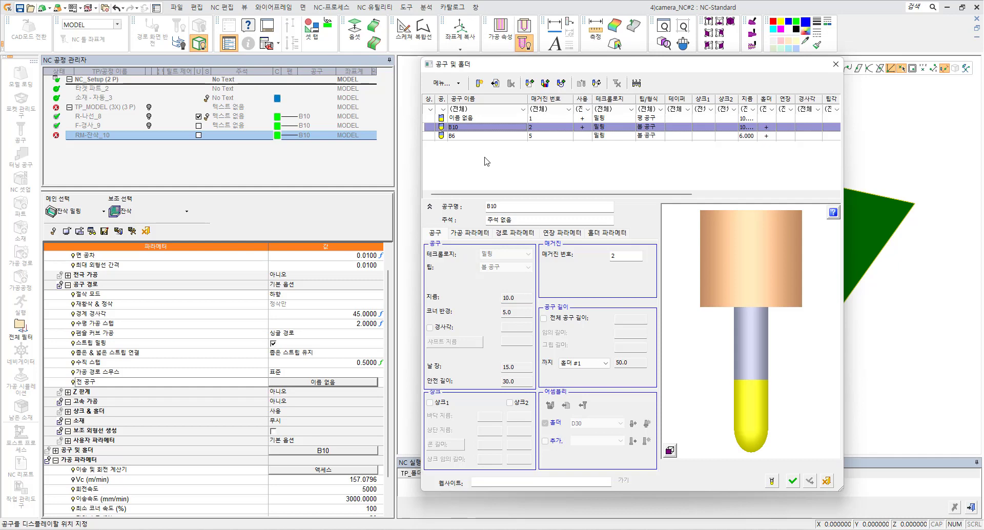
click(793, 481)
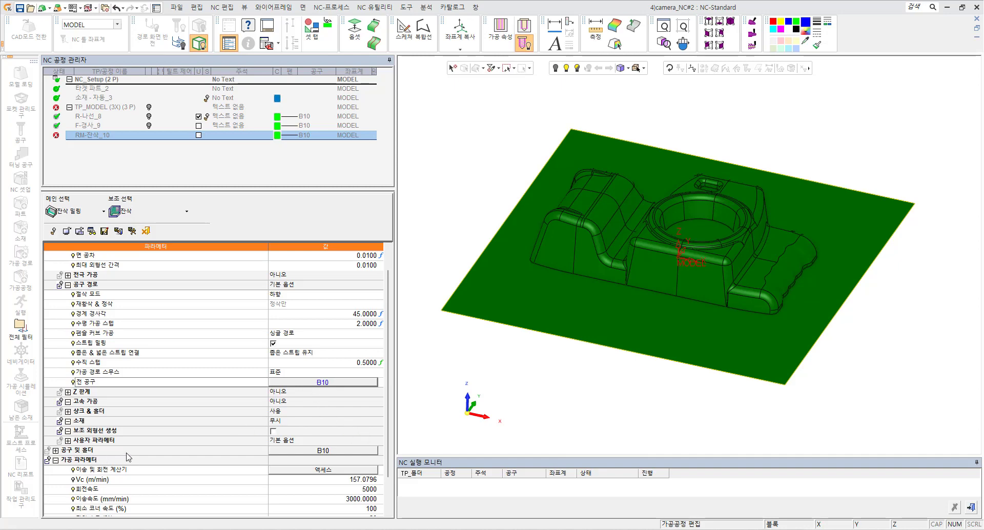
Assign the B6 ball tool as the remachining procedure's cutting tool and calculate its toolpath
click(326, 450)
click(326, 451)
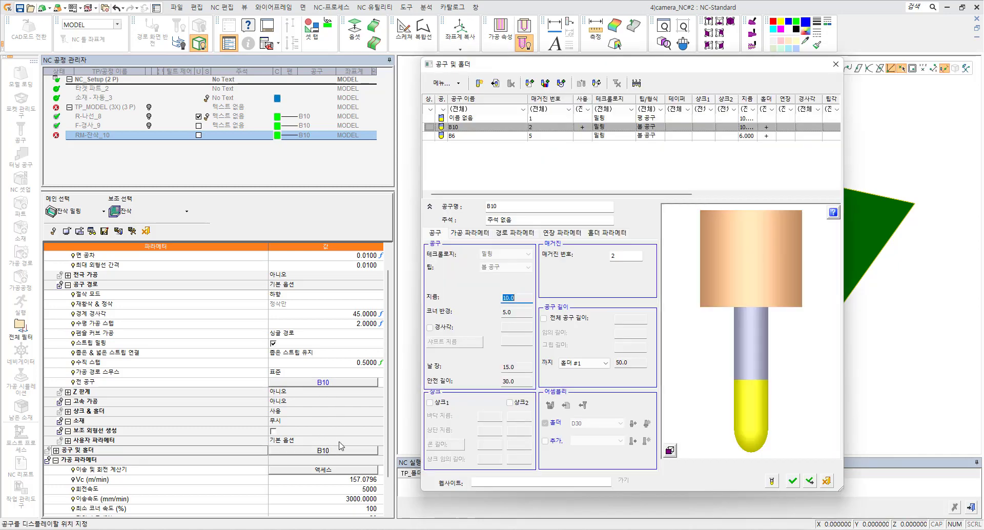
click(461, 136)
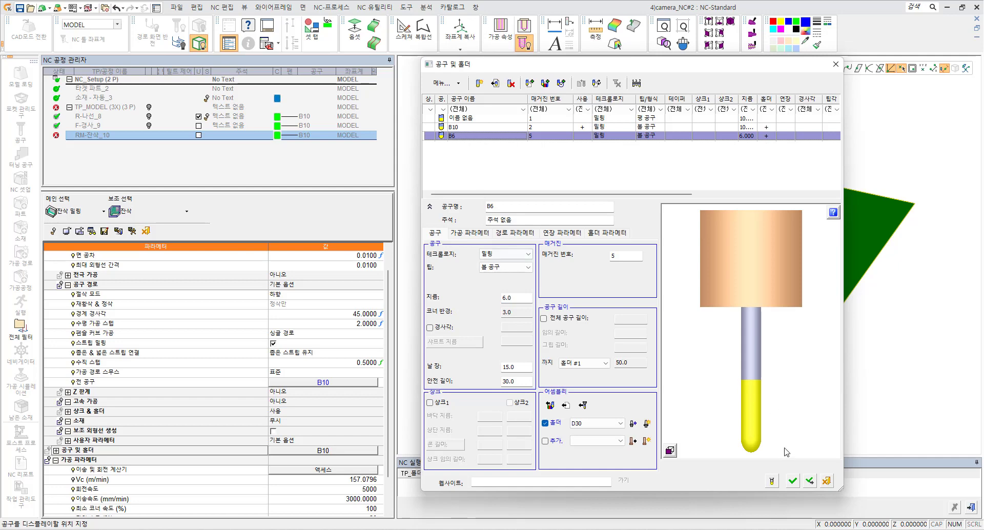
click(793, 481)
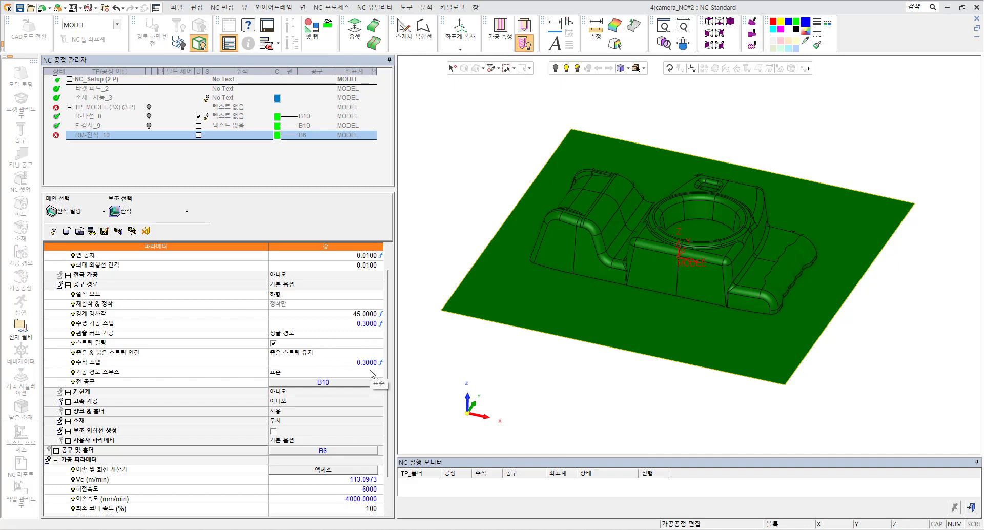
click(131, 232)
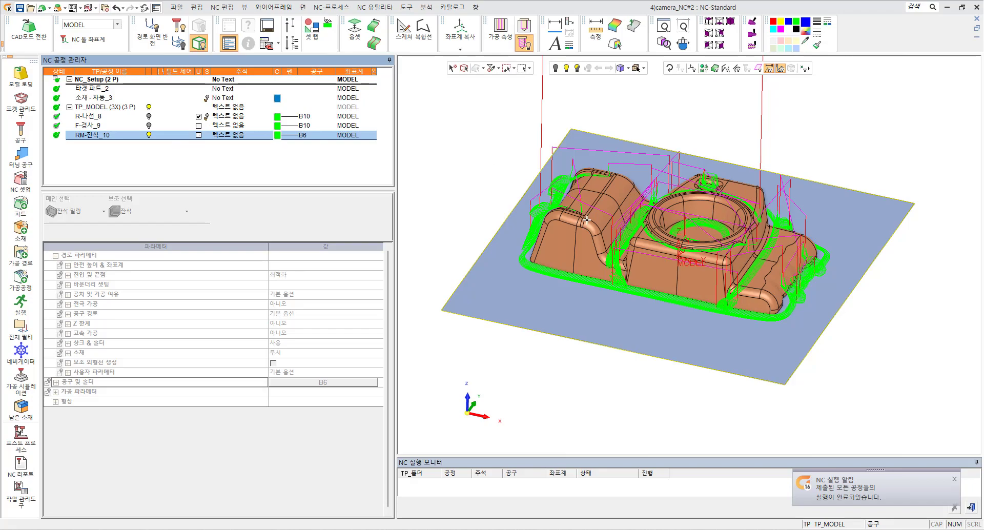
Display the slope-angle finishing toolpath and the remachining toolpath separately and inspect each on the camera model
click(153, 126)
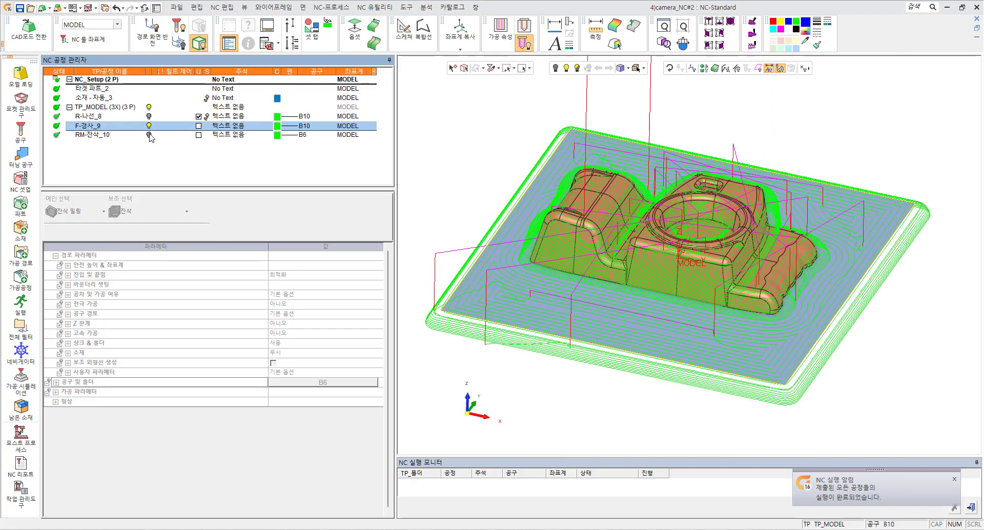
middle_drag(578, 224, 613, 256)
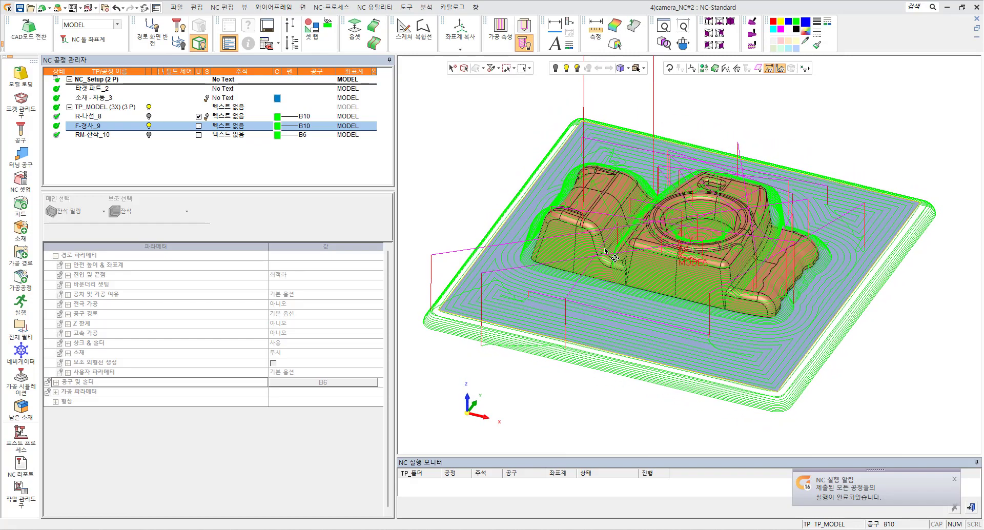
click(148, 125)
click(148, 134)
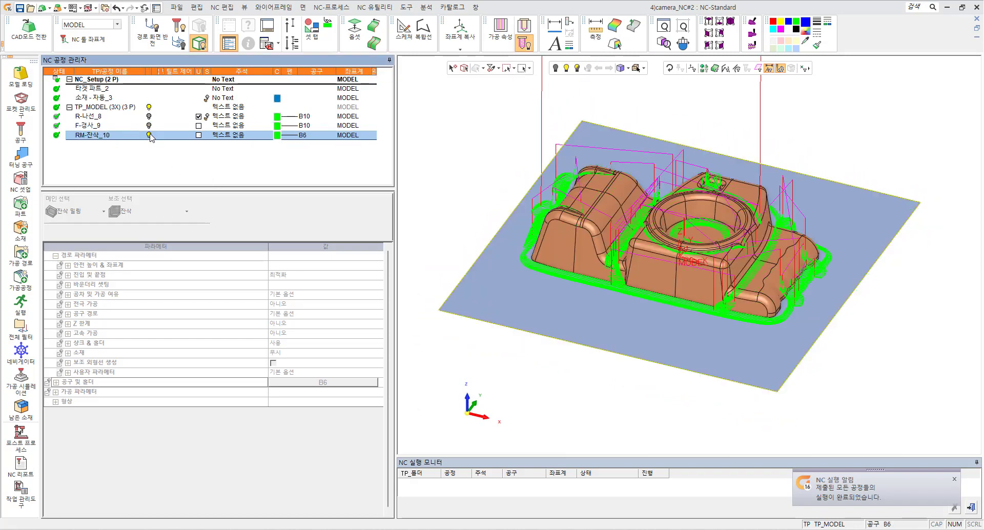
middle_drag(587, 222, 620, 227)
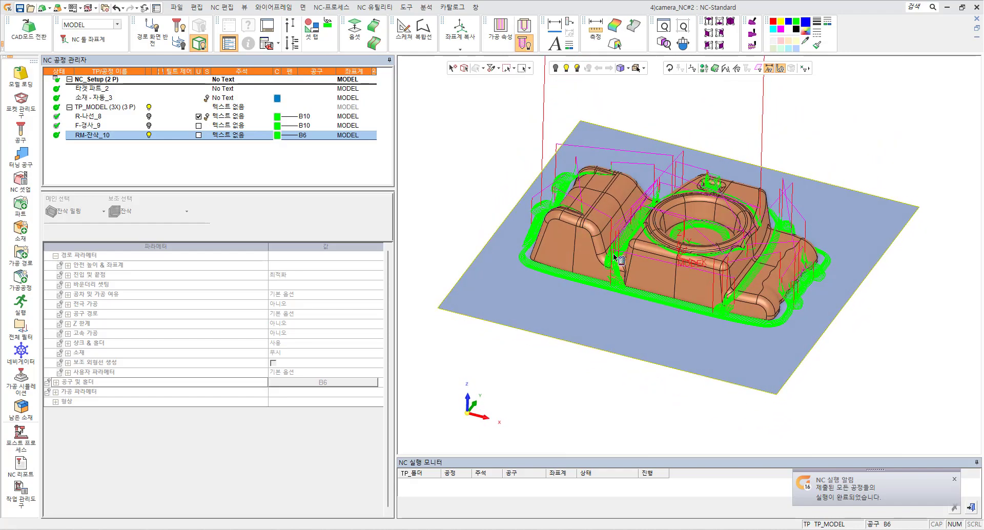
mouse_move(576, 255)
middle_down()
mouse_move(568, 241)
mouse_move(575, 254)
middle_up()
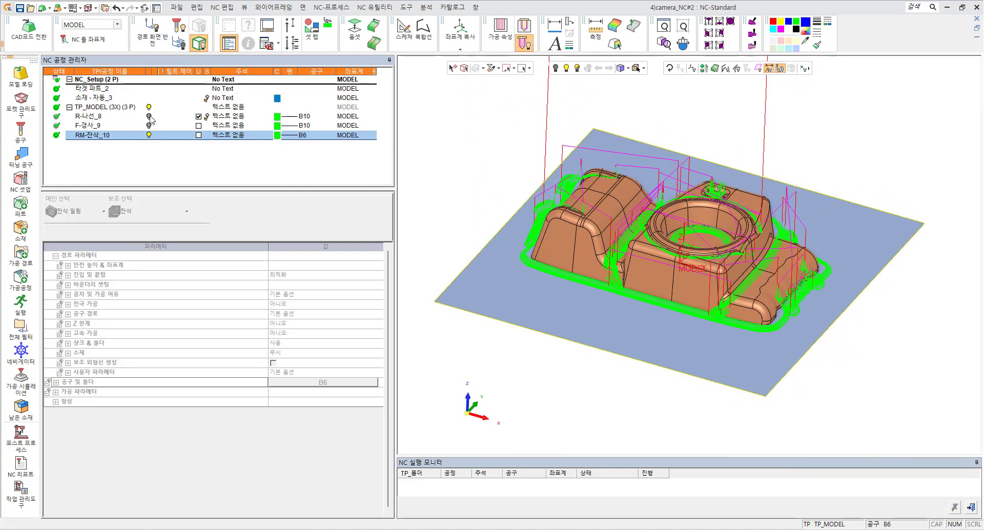
Display the roughing, finishing and remachining toolpaths one after another to compare them, and hide them all
click(149, 116)
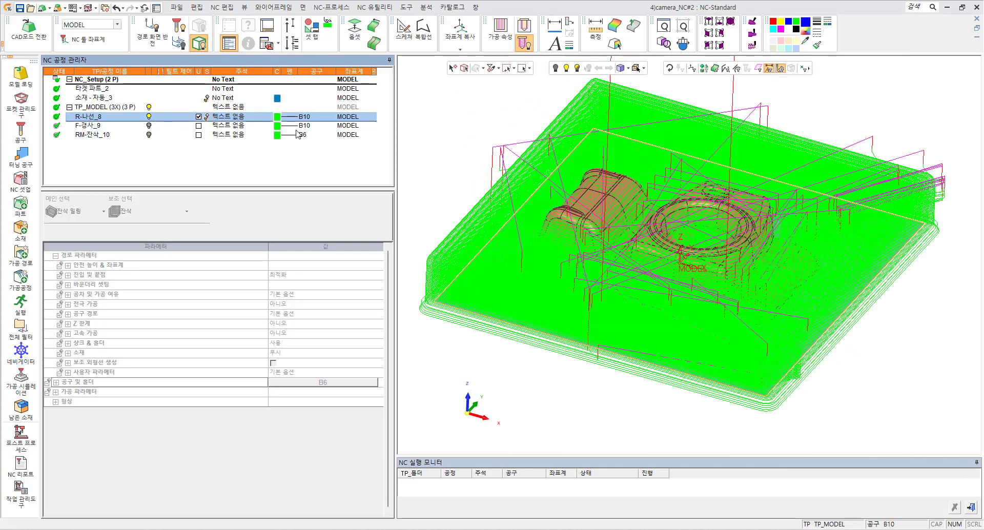
click(149, 126)
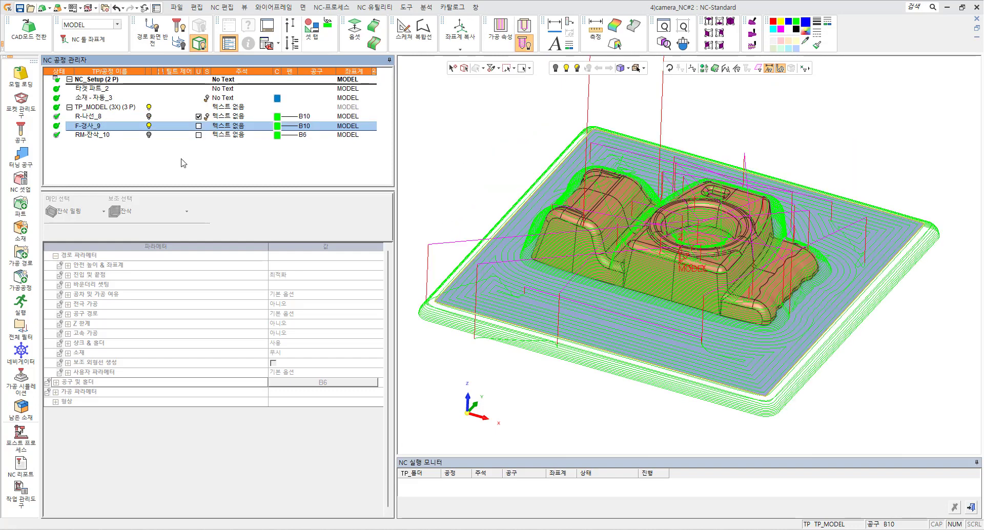
click(149, 135)
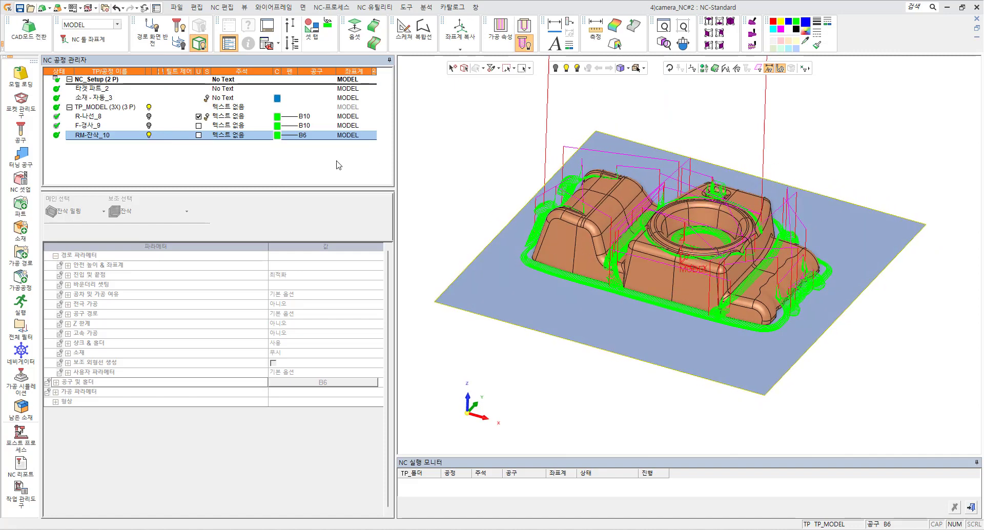
click(149, 136)
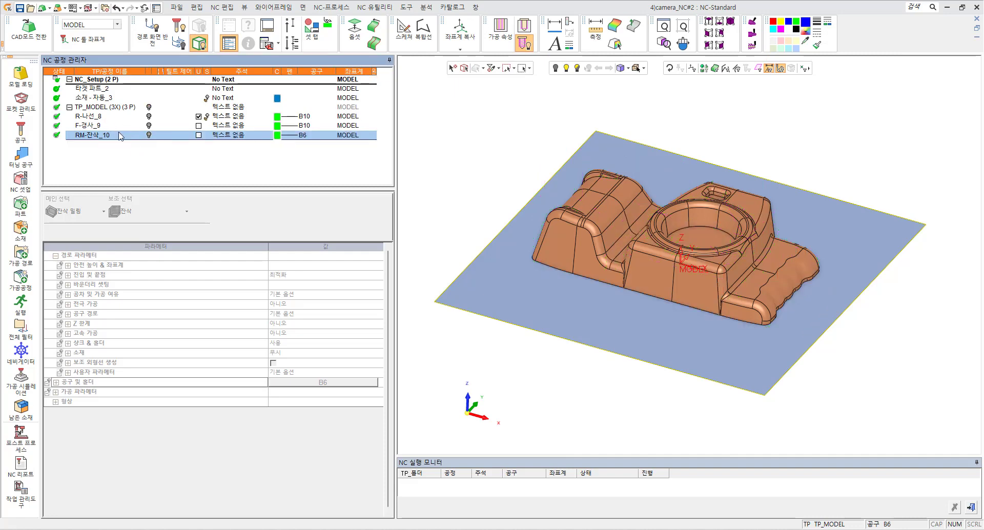